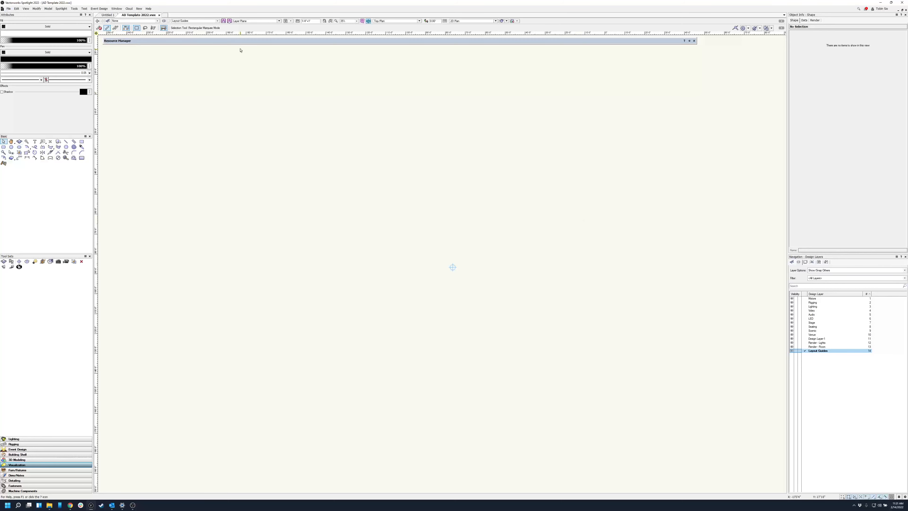
Import the single DWG file of the Fiesta Ballroom floor plan, using inches as the model space units
left_click(8, 8)
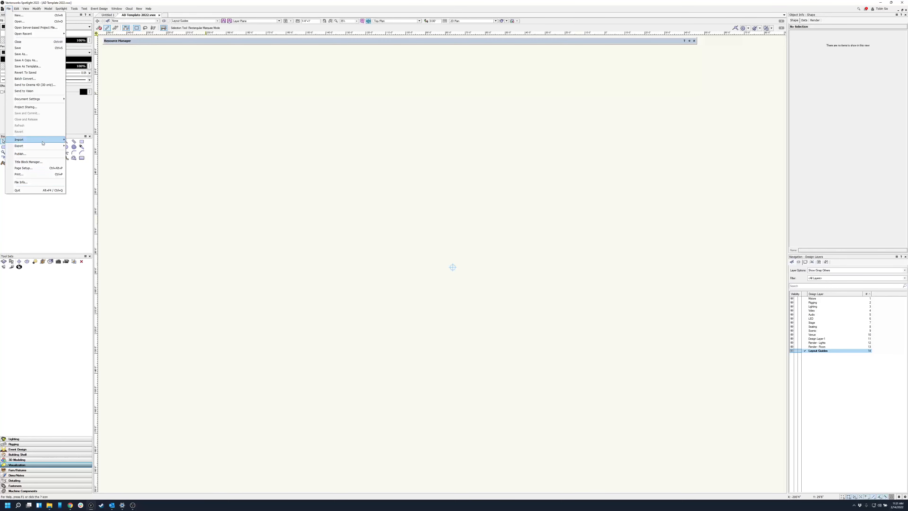
mouse_move(42, 141)
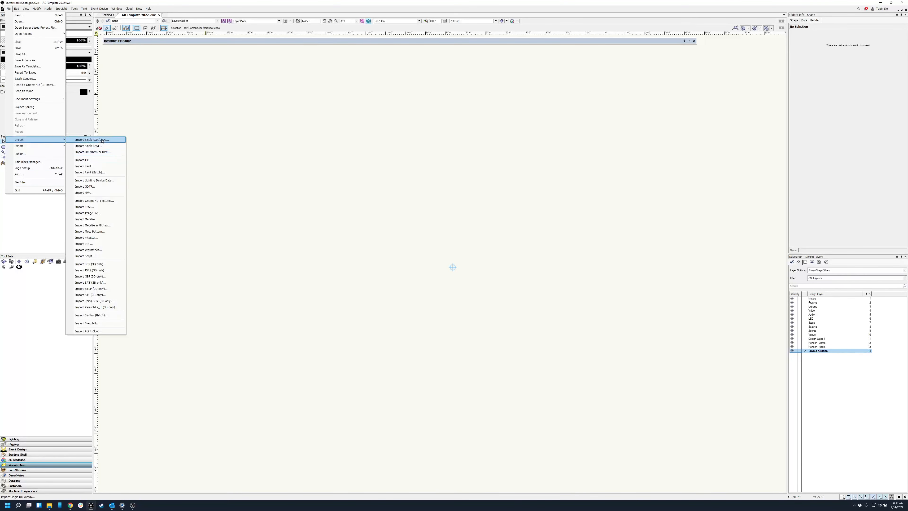
left_click(102, 140)
left_click(494, 236)
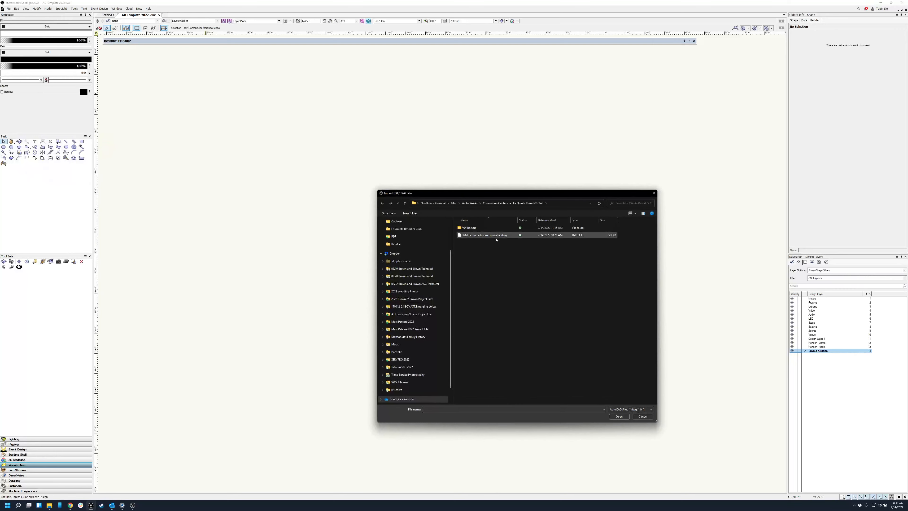
left_click(625, 418)
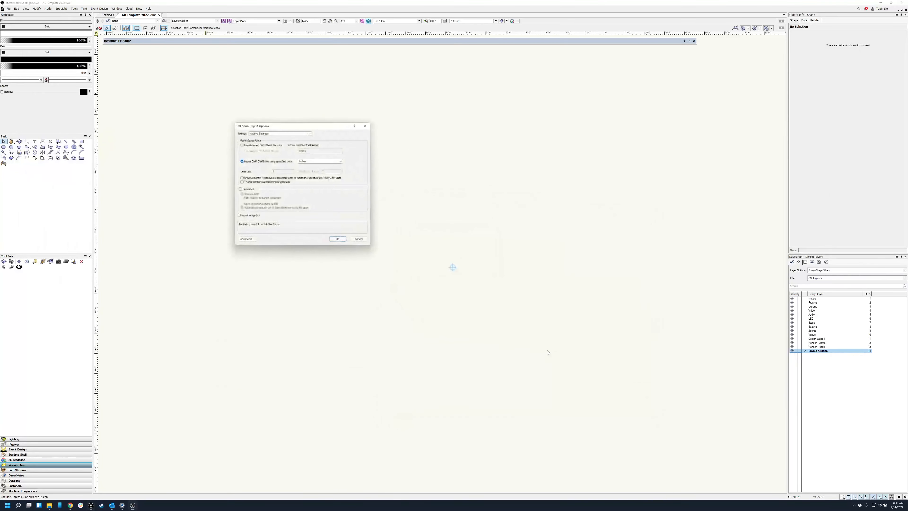
left_click(343, 240)
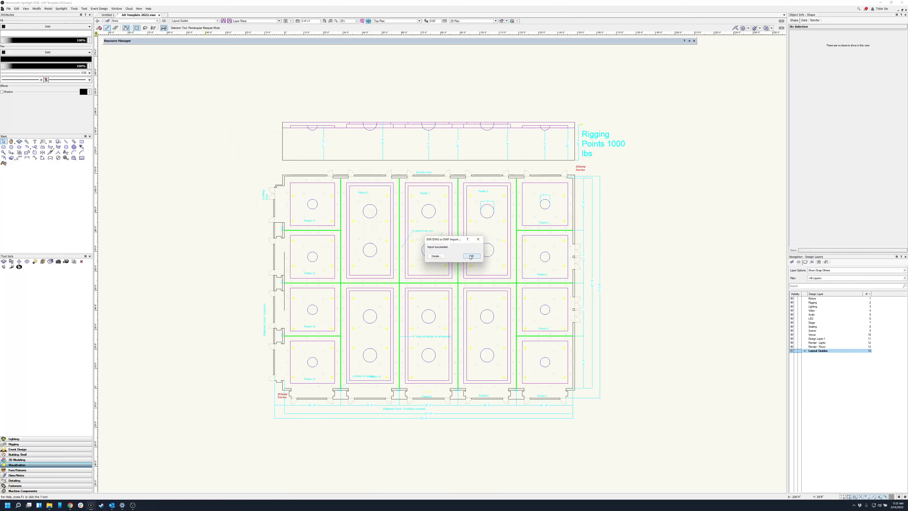
left_click(471, 256)
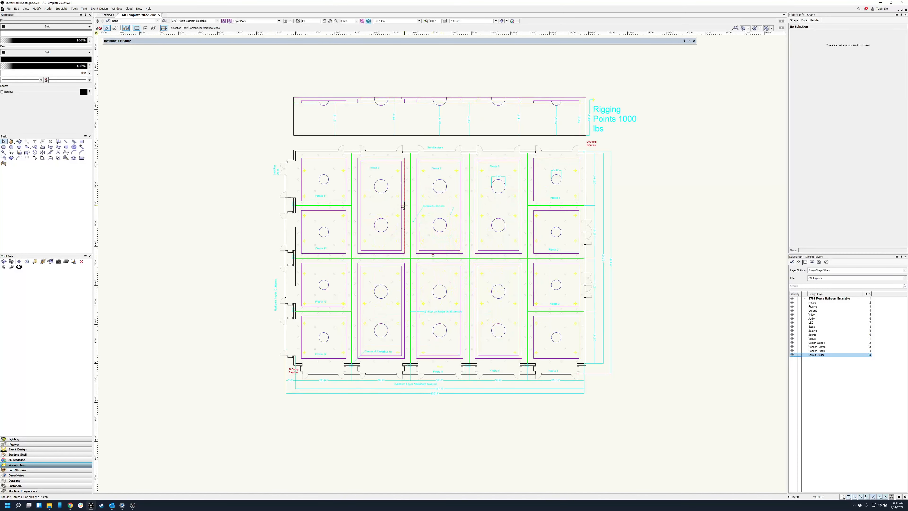
Set the layer scale to 1/4" for all layers, with text scaled as well
left_click(296, 21)
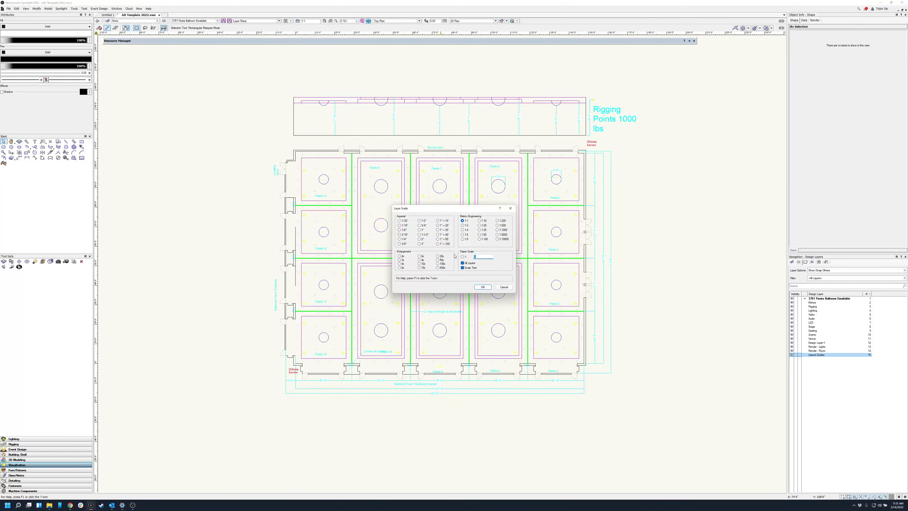
left_click(400, 240)
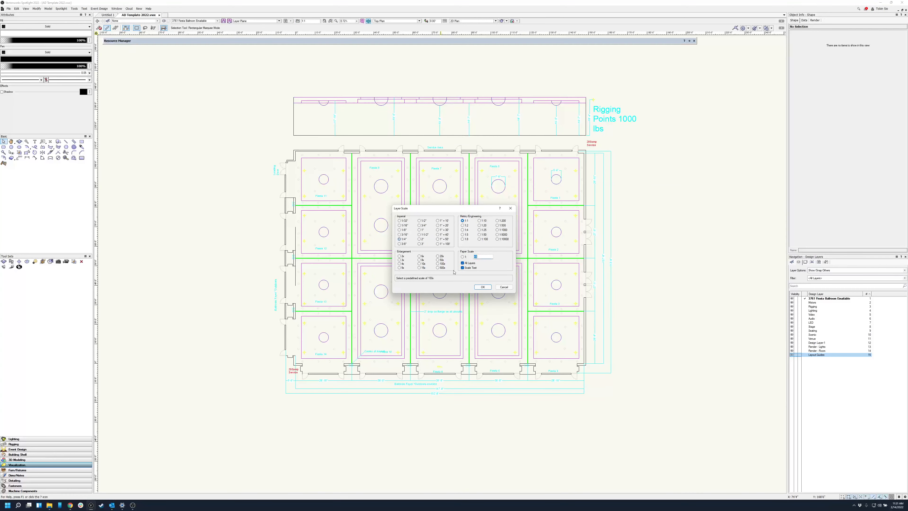
left_click(483, 287)
scroll(443, 265, "up", 10)
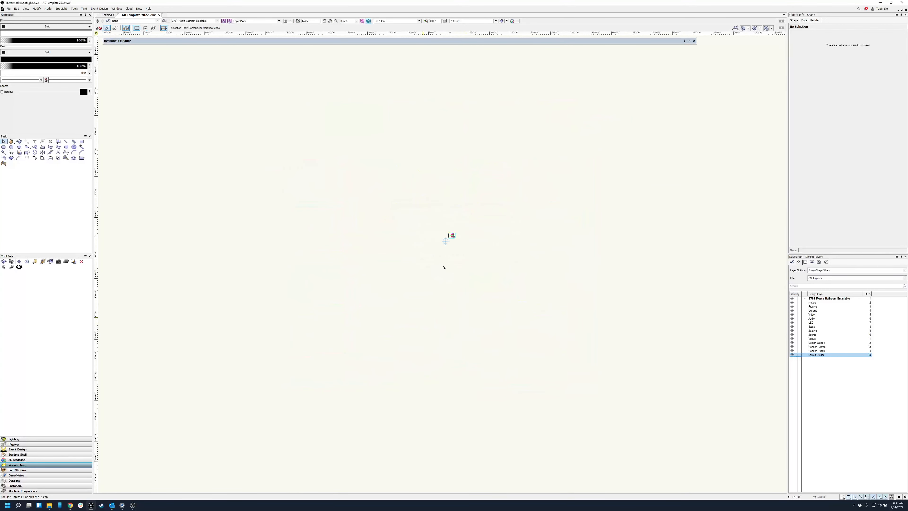
scroll(411, 257, "up", 10)
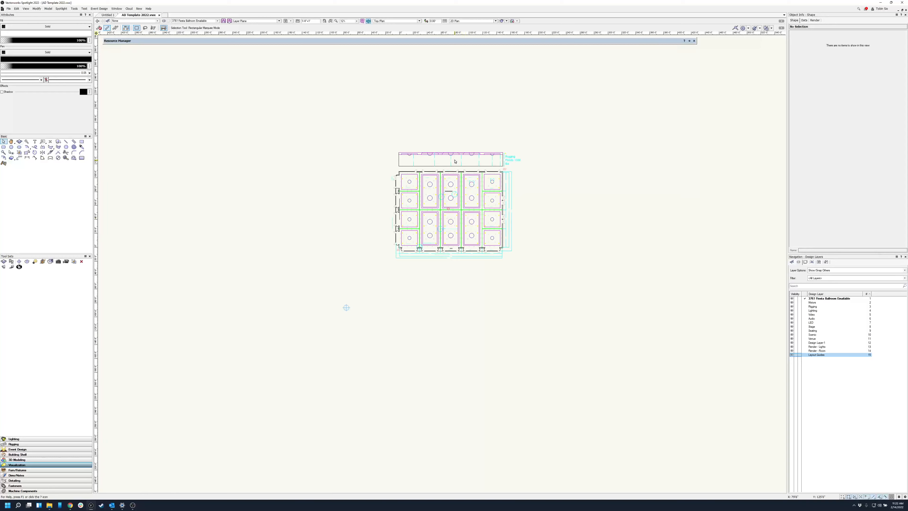
Set the user origin at the upper-left outer corner of the ballroom, beside Fiesta 11
left_click(74, 9)
mouse_move(100, 55)
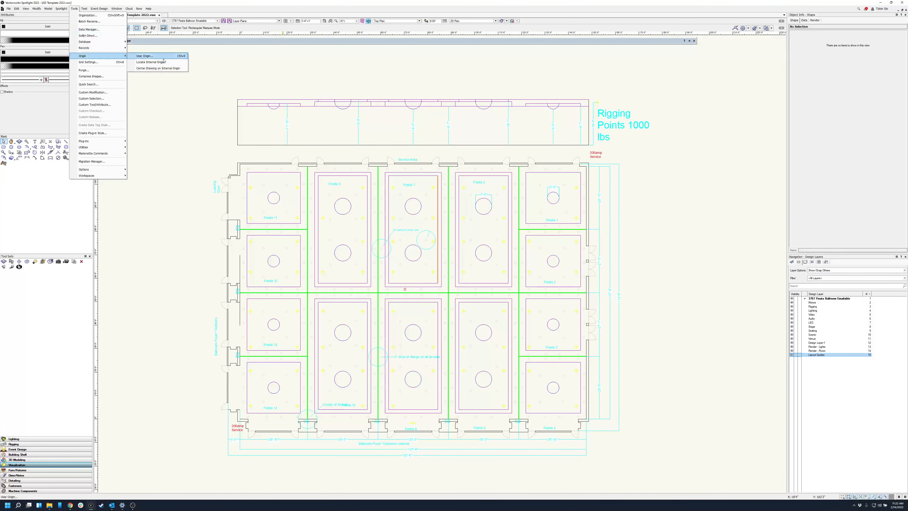
left_click(150, 62)
left_click(468, 298)
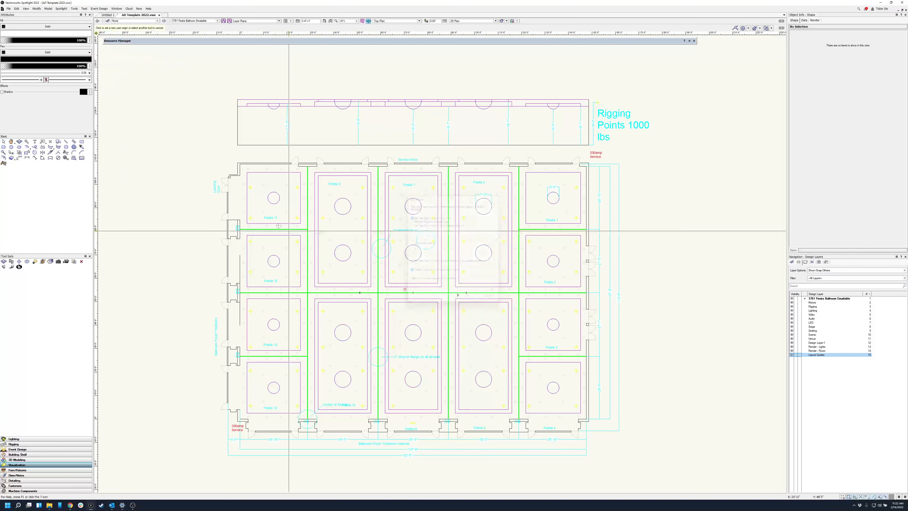
left_click(239, 164)
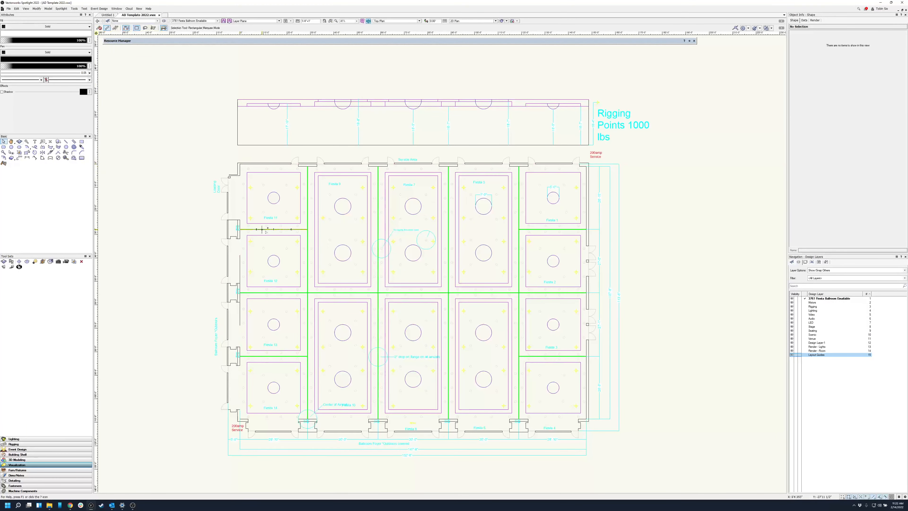
Move the imported Fiesta Ballroom layer to the end of the design layer stacking order and make Render - Room the active layer
scroll(486, 190, "down", 2)
scroll(474, 235, "up", 2)
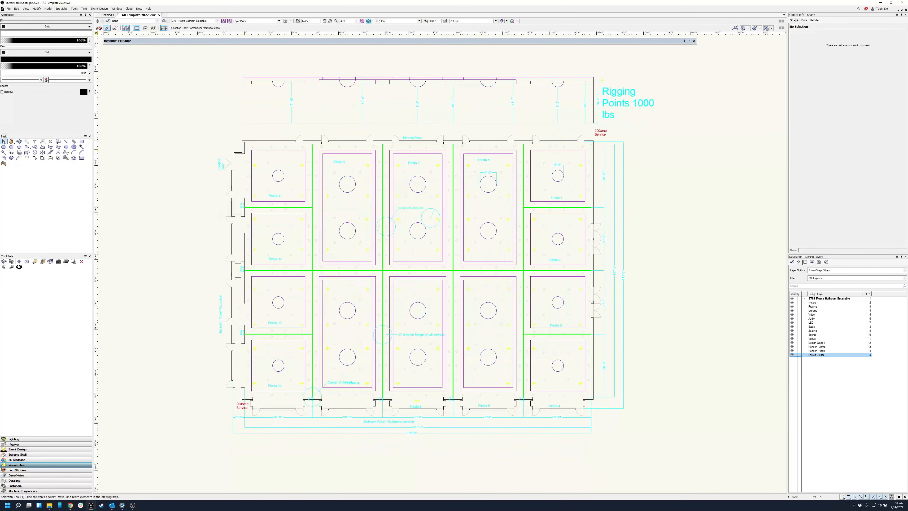
scroll(384, 175, "down", 2)
scroll(384, 175, "up", 2)
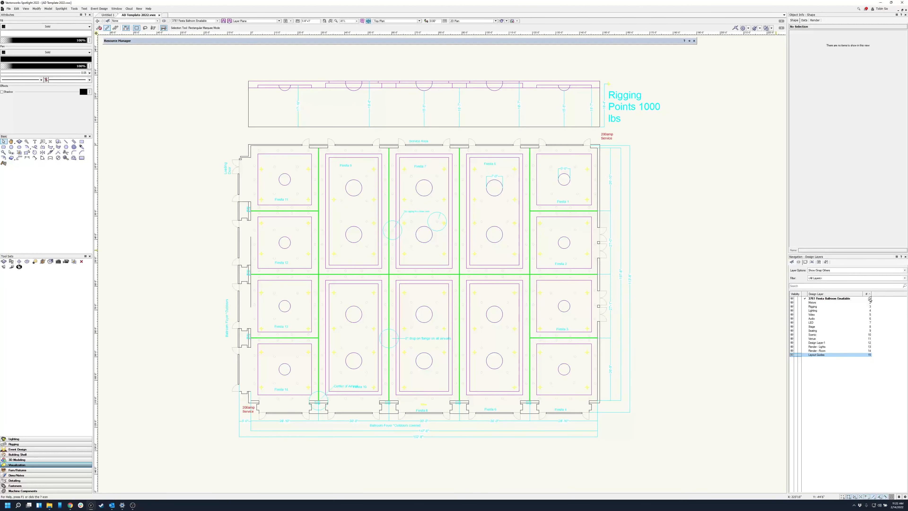
left_click_drag(870, 298, 866, 358)
left_click(819, 347)
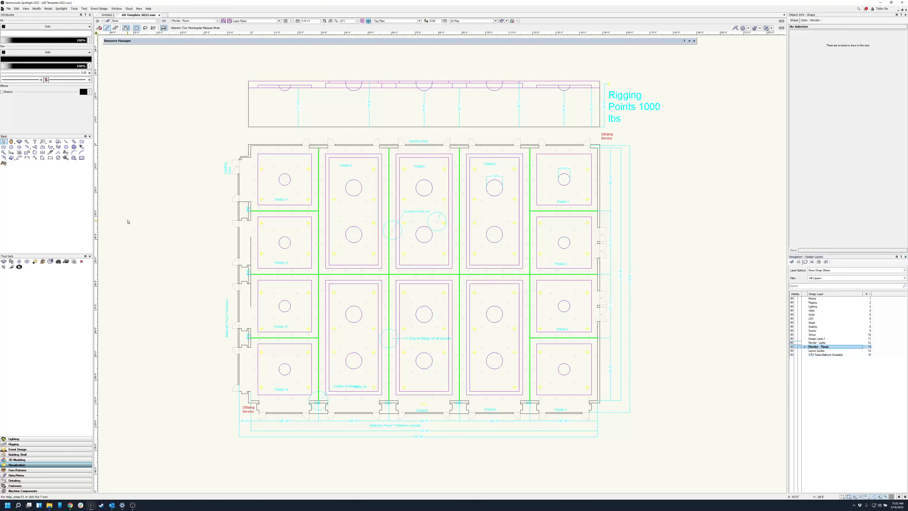
Measure the thickness of the ballroom's upper wall above Fiesta 11 with the Tape Measure tool
left_click(21, 454)
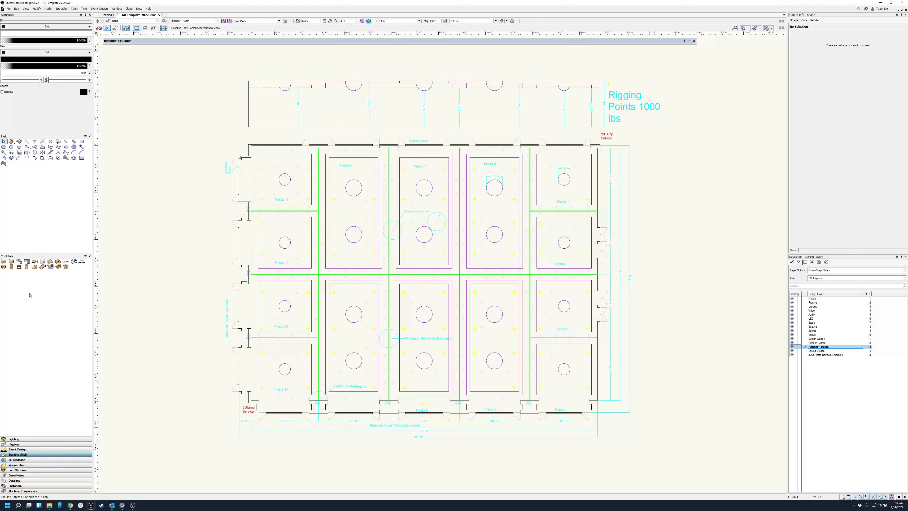
left_click(3, 261)
scroll(258, 134, "up", 4)
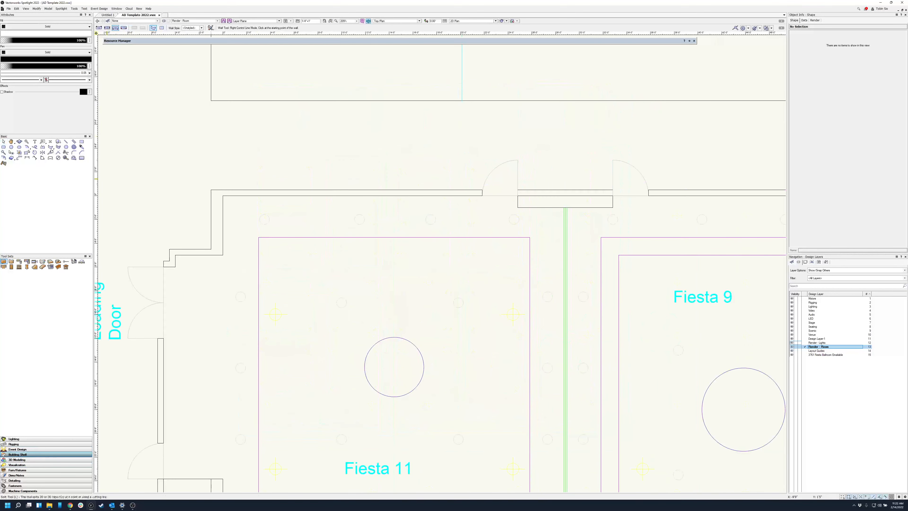
left_click(65, 158)
left_click(292, 195)
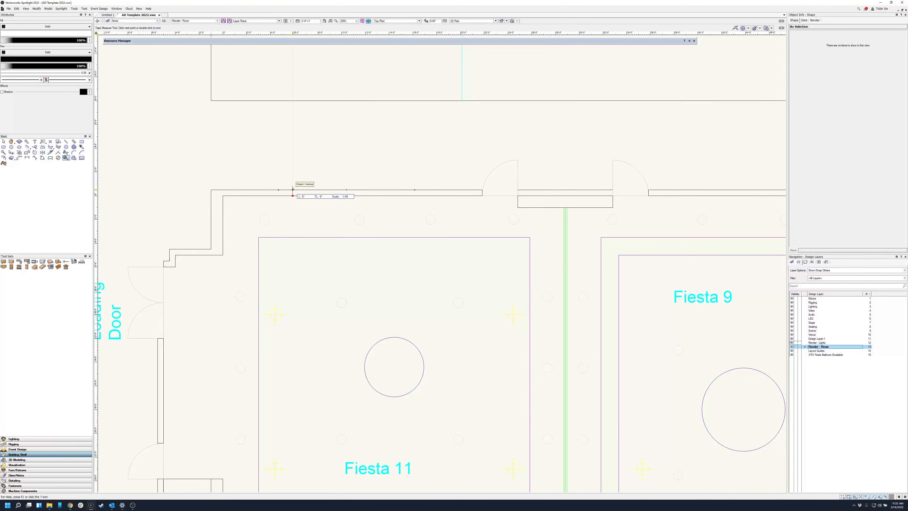
Draw the upper ballroom wall from the inner corner at Fiesta 11 to Fiesta 1, following the jog beside the last door into the corner
left_click(4, 261)
left_click(223, 196)
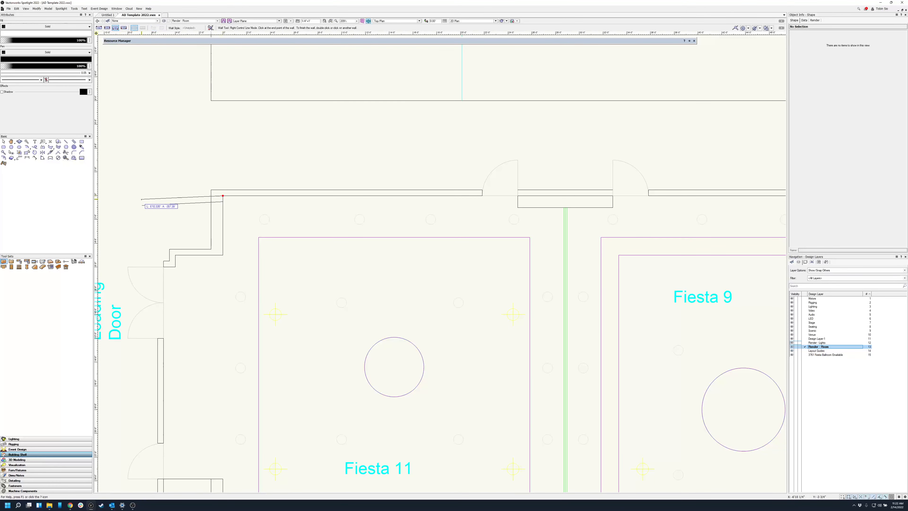
scroll(142, 199, "down", 6)
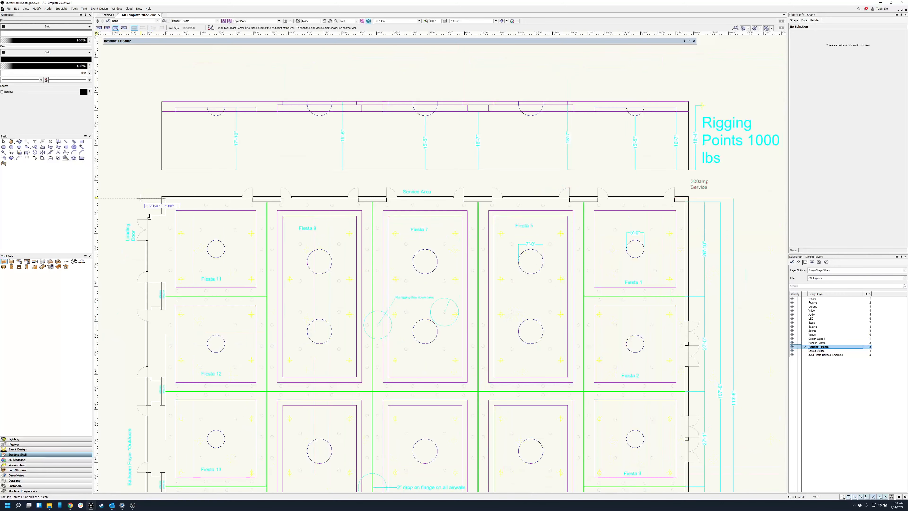
scroll(706, 190, "up", 5)
scroll(706, 190, "up", 5)
scroll(663, 264, "down", 2)
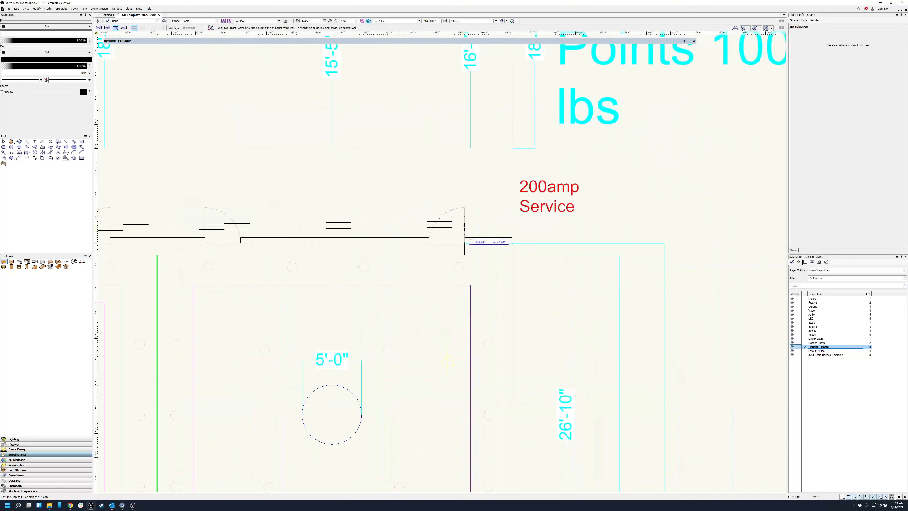
scroll(470, 240, "up", 4)
left_click(455, 224)
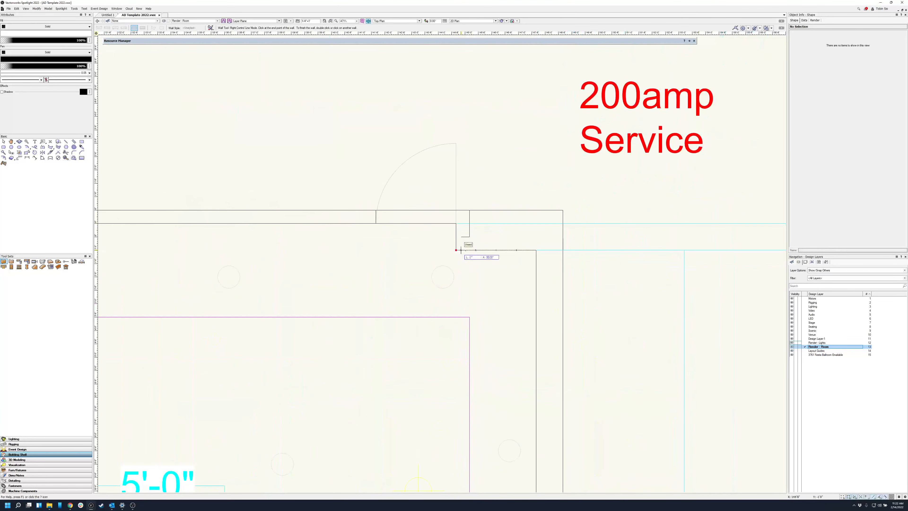
left_click(536, 250)
Continue the wall down the ballroom's right side to the Fiesta 4 corner and around the recess to the door jamb
scroll(536, 250, "down", 7)
scroll(551, 429, "up", 4)
left_click(471, 377)
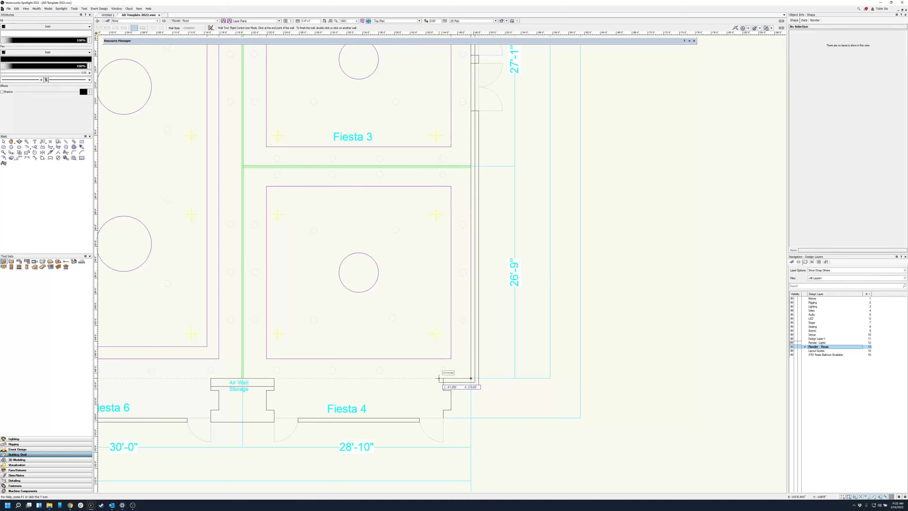
left_click(443, 377)
scroll(420, 452, "up", 2)
left_click(473, 375)
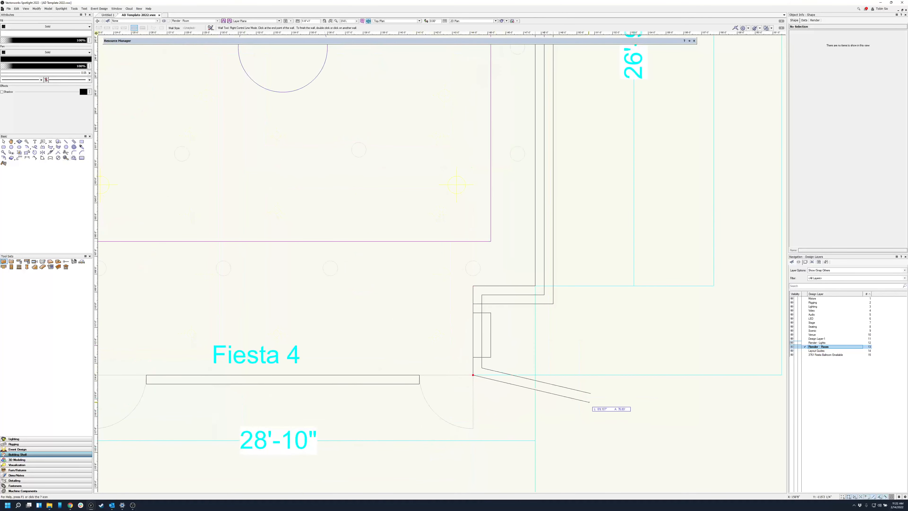
Trace the wall around the air wall storage between Fiesta 4 and Fiesta 6, following its side recesses and front face
scroll(591, 395, "down", 3)
scroll(422, 389, "up", 4)
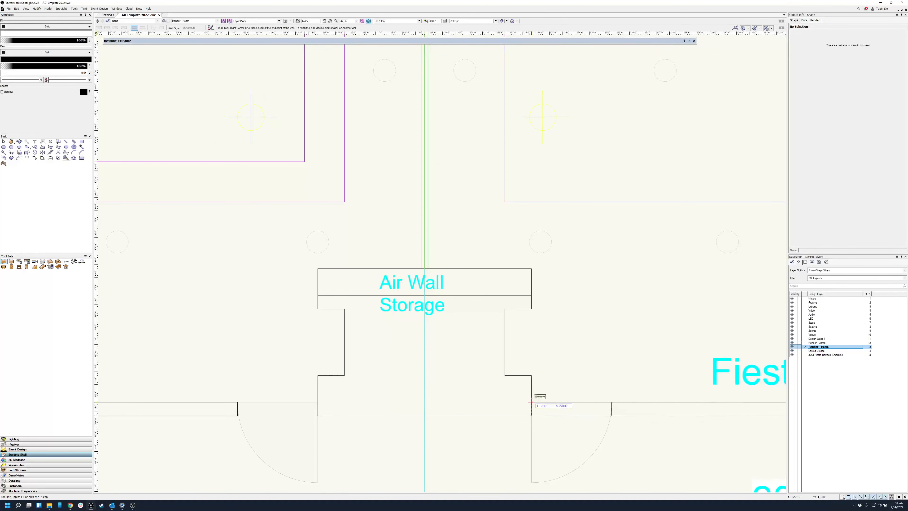
left_click(505, 374)
left_click(504, 308)
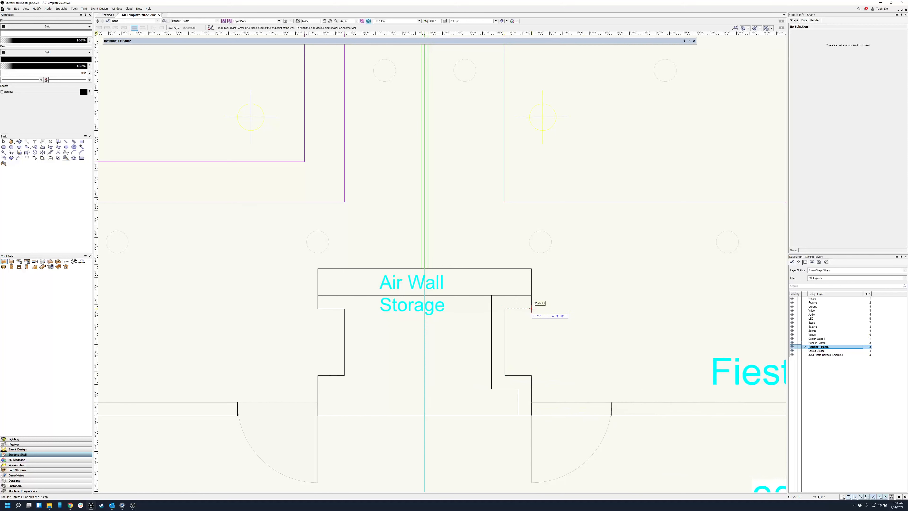
left_click(531, 268)
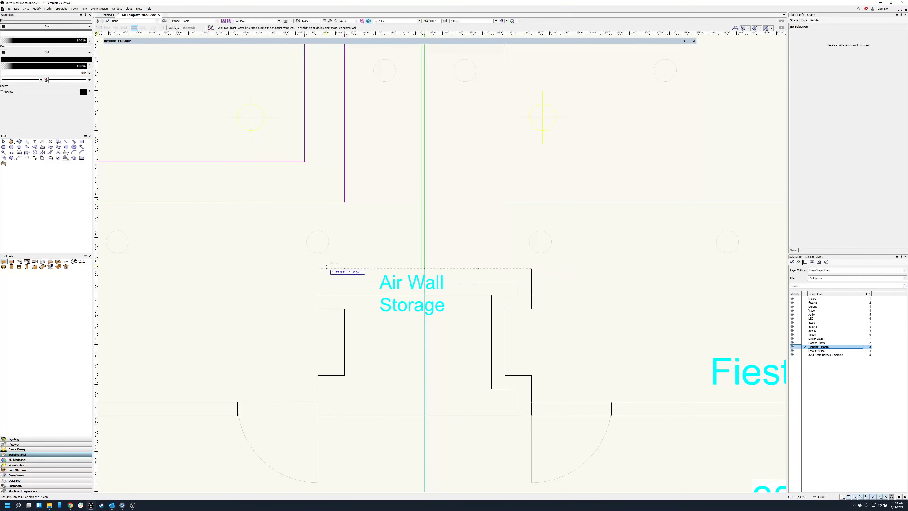
left_click(317, 268)
left_click(317, 309)
left_click(344, 309)
Trace the wall around the lower recess of the foyer-side air wall storage between Fiesta 13 and Fiesta 14
scroll(375, 180, "up", 3)
left_click(375, 179)
left_click(374, 219)
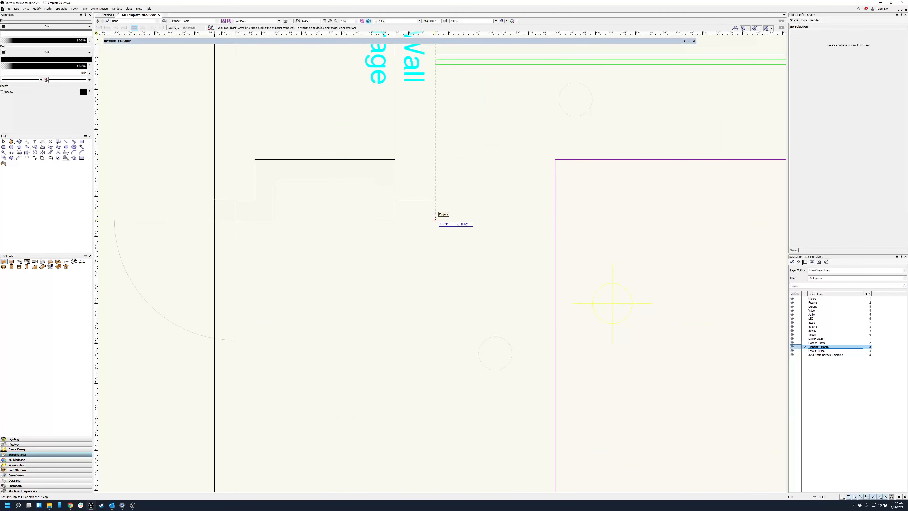
left_click(435, 220)
Continue the wall up the front of this air wall storage and around its upper recess to the Ballroom Foyer wall
scroll(417, 279, "down", 3)
scroll(436, 206, "up", 2)
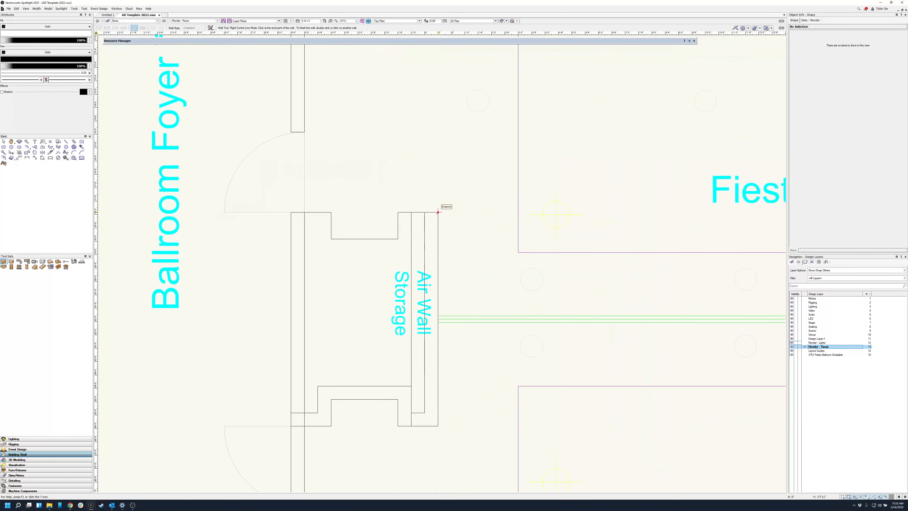
left_click(438, 212)
left_click(398, 212)
left_click(398, 239)
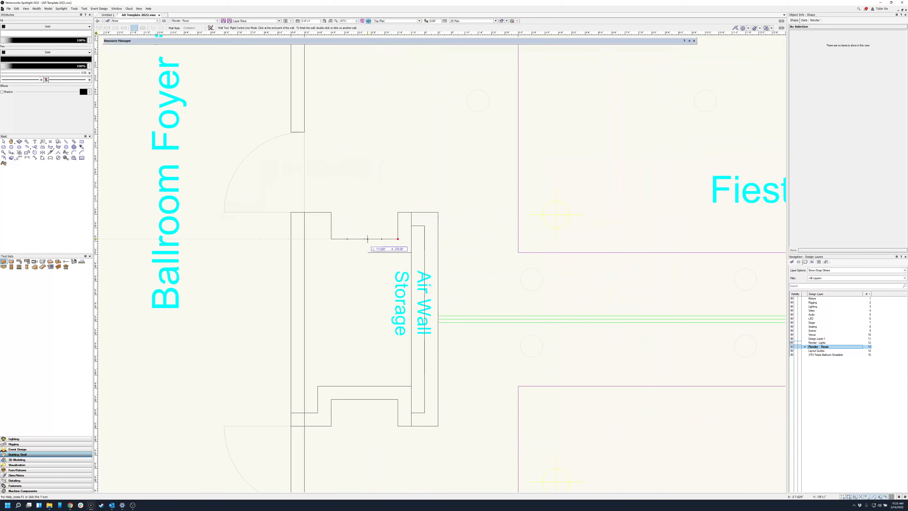
left_click(331, 238)
left_click(331, 213)
double_click(305, 212)
Continue the wall along the foyer side and around the lower recess of the air wall storage between Fiesta 12 and Fiesta 13
left_click(304, 212)
scroll(311, 304, "down", 4)
scroll(317, 343, "up", 4)
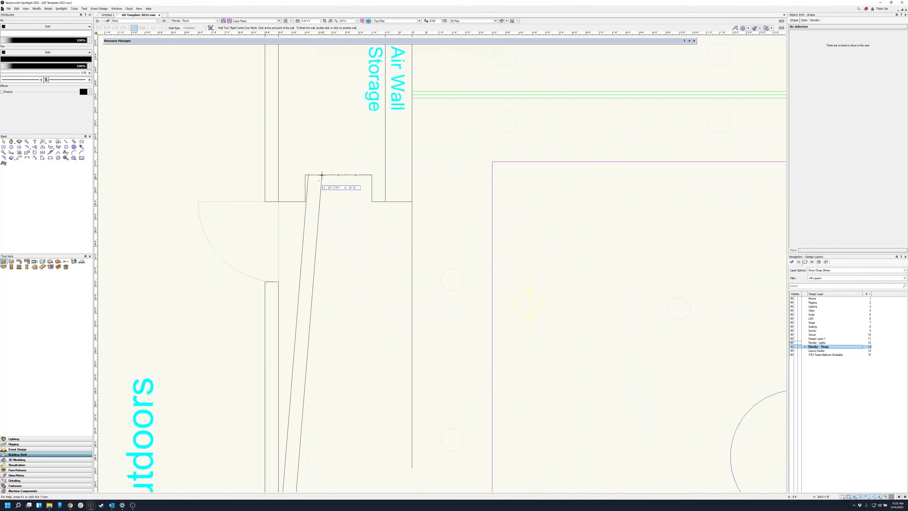
left_click(279, 202)
left_click(305, 202)
left_click(305, 175)
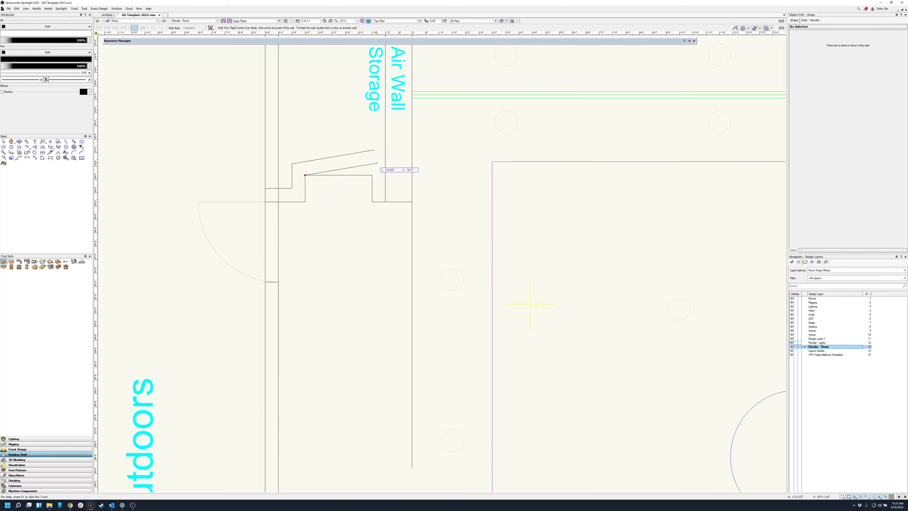
left_click(372, 175)
left_click(372, 201)
left_click(412, 201)
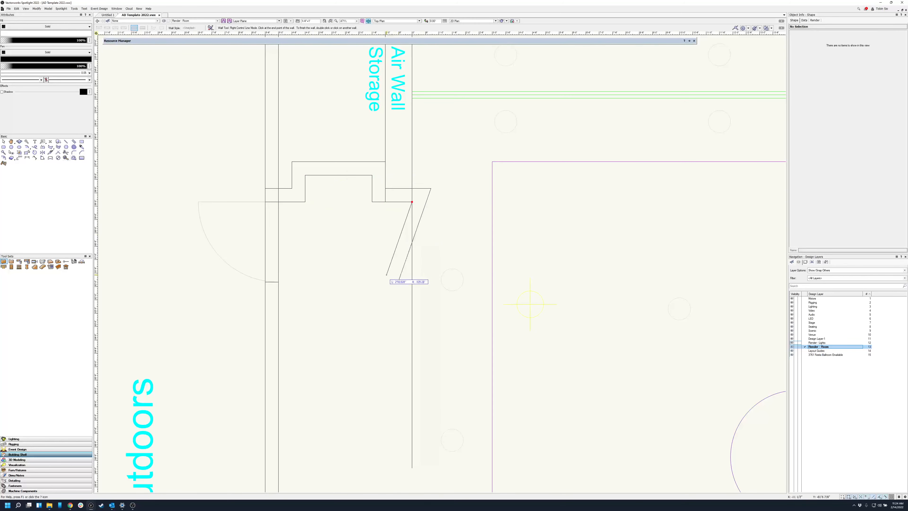
Continue the wall up the front of this air wall storage and around its upper recess to the foyer wall
scroll(386, 275, "down", 4)
scroll(437, 330, "up", 4)
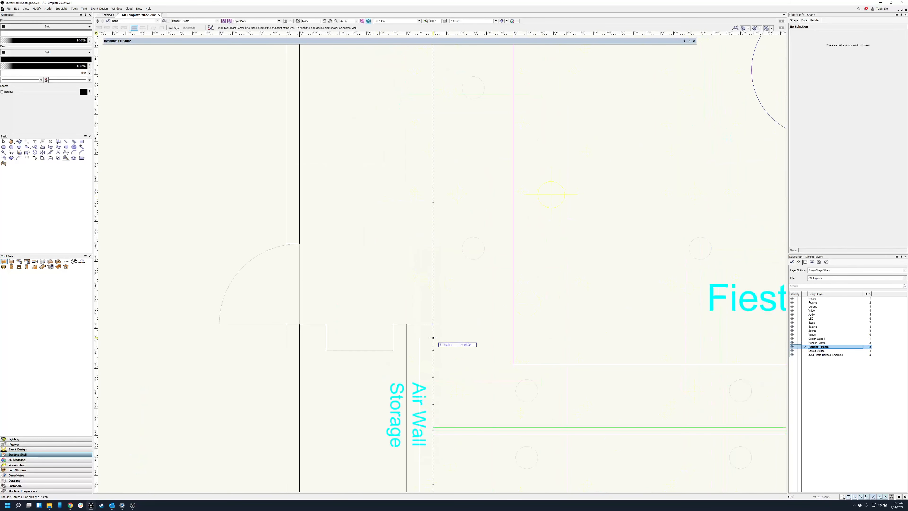
left_click(394, 323)
left_click(393, 350)
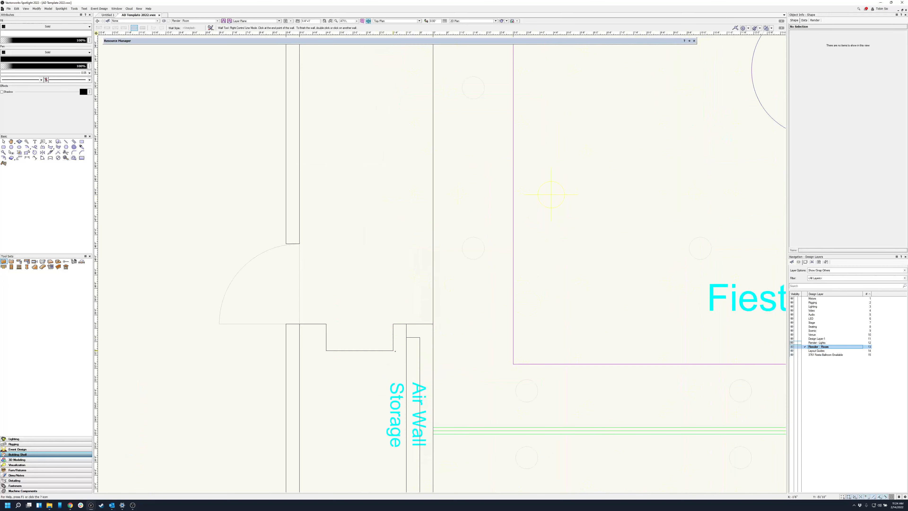
left_click(326, 350)
left_click(326, 324)
left_click(299, 324)
Trace the wall around the air wall storage between Fiesta 11 and Fiesta 12, following its lower recess, front face and straight upper side
scroll(297, 361, "down", 4)
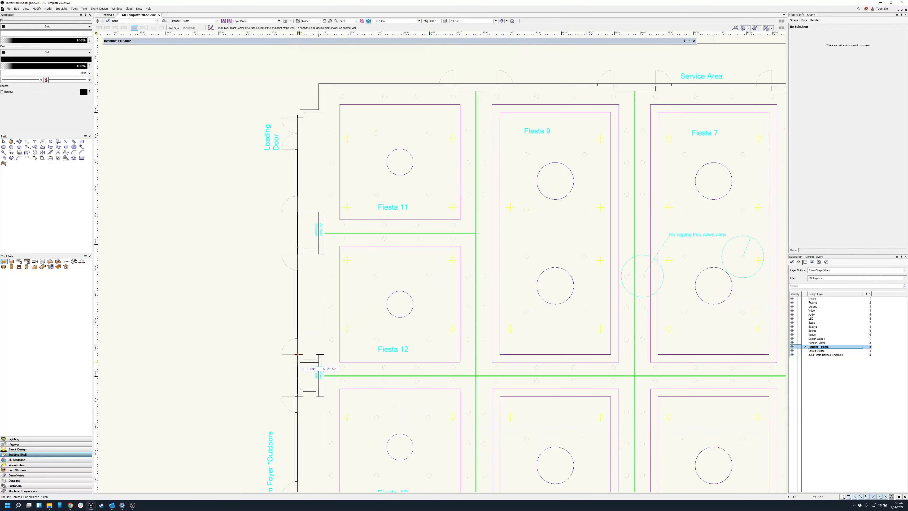
scroll(297, 354, "up", 4)
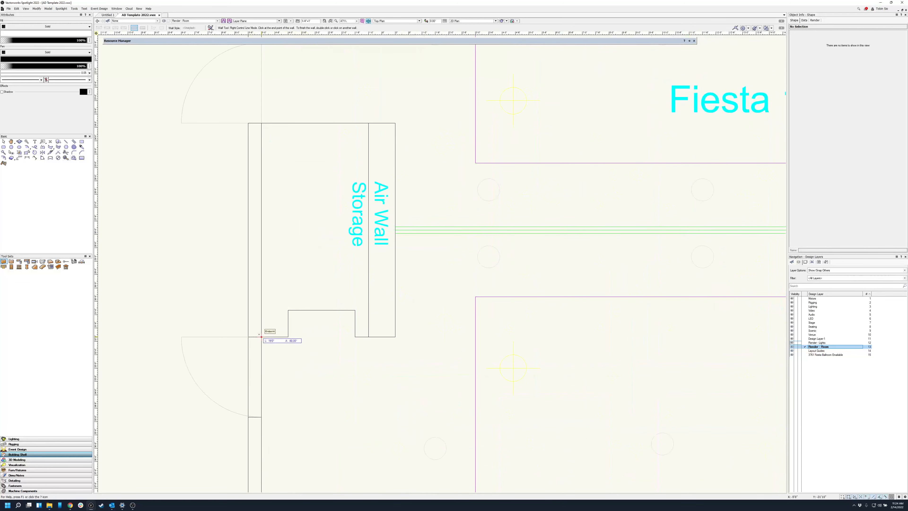
left_click(261, 336)
left_click(288, 337)
left_click(288, 310)
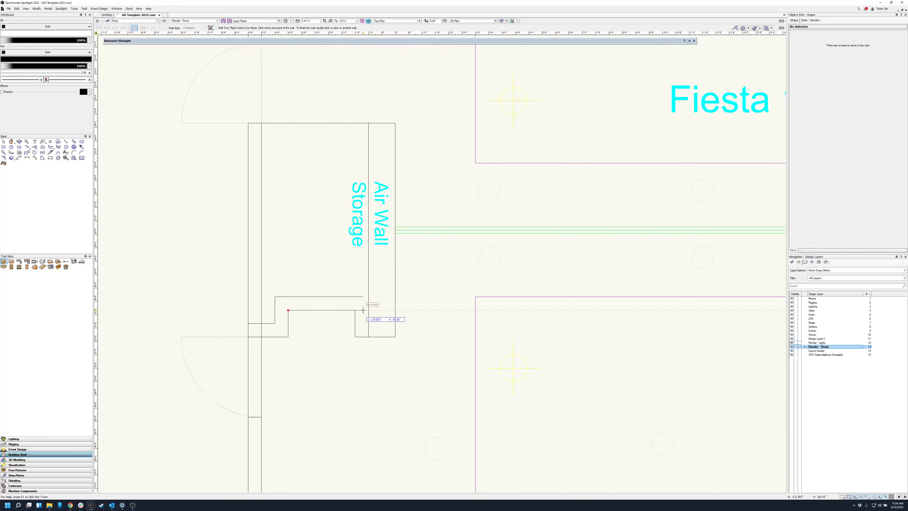
left_click(355, 310)
left_click(355, 336)
left_click(395, 336)
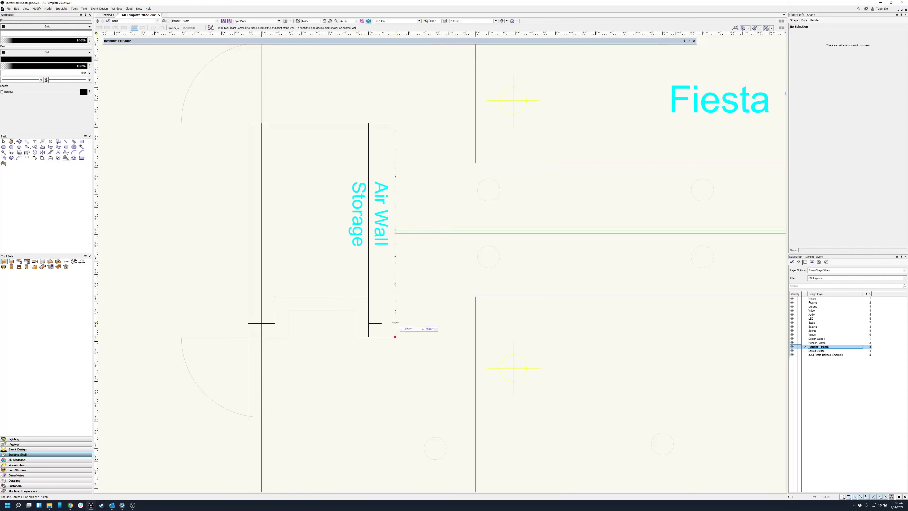
left_click(395, 124)
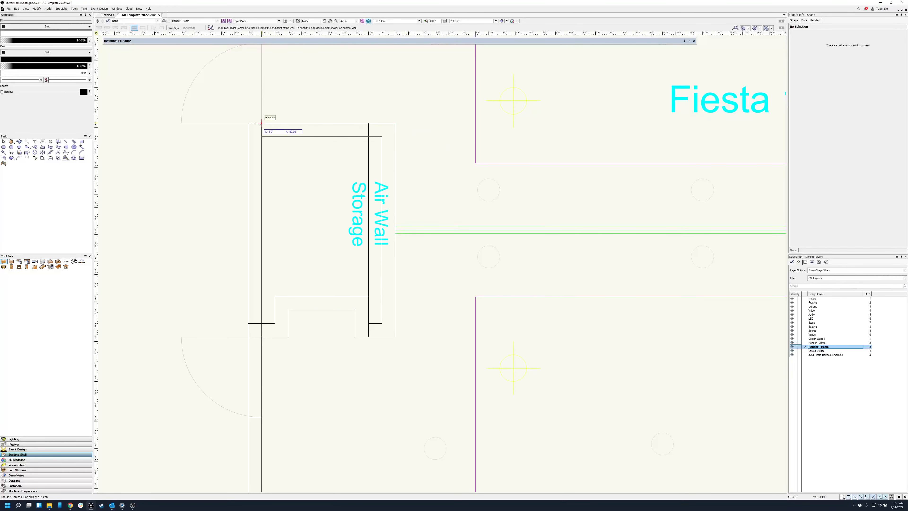
left_click(261, 123)
Continue the wall past the Loading Door, follow the stepped corner beside Fiesta 11, and finish the wall run at the room's outer corner
scroll(290, 331, "down", 4)
scroll(284, 252, "up", 5)
scroll(285, 259, "down", 3)
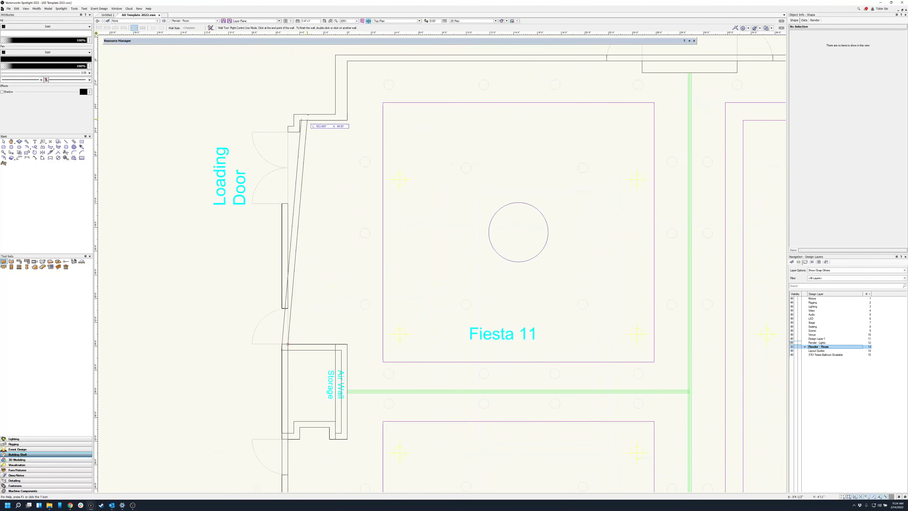
scroll(301, 101, "up", 3)
left_click(256, 205)
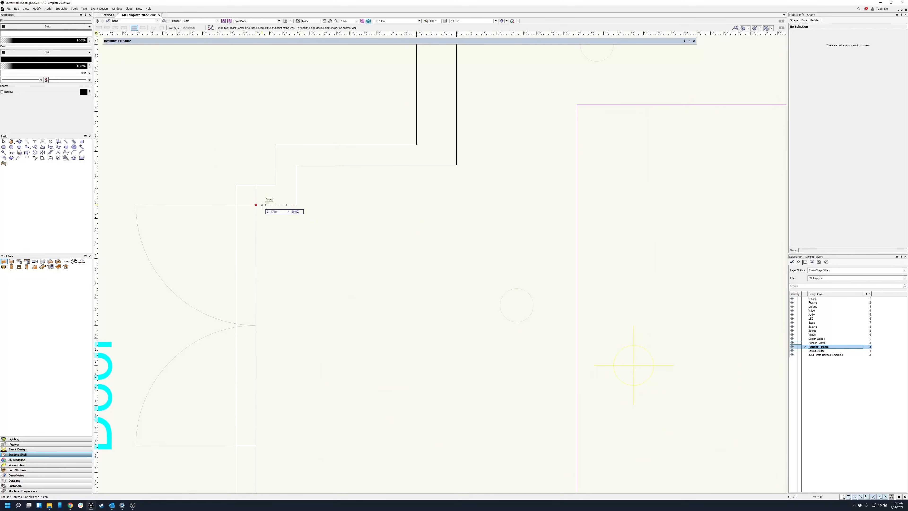
left_click(296, 205)
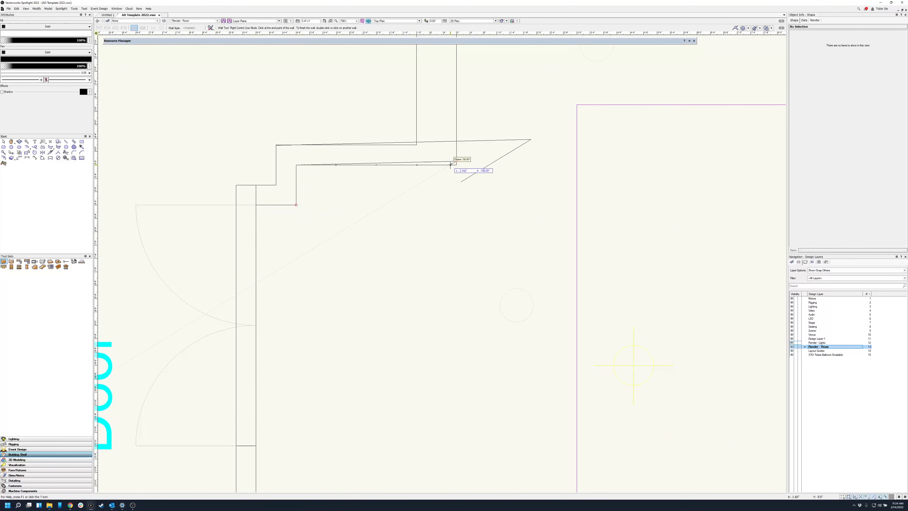
left_click(456, 158)
scroll(431, 273, "down", 3)
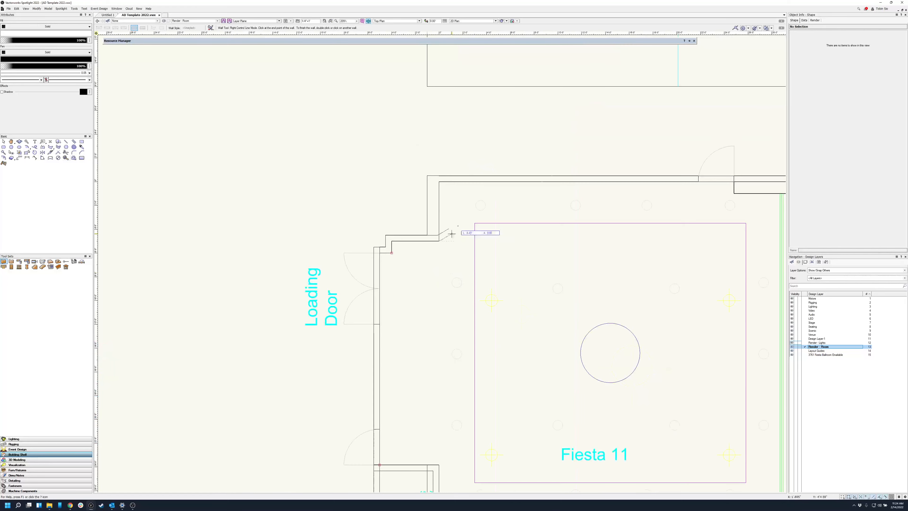
scroll(467, 194, "up", 1)
double_click(425, 176)
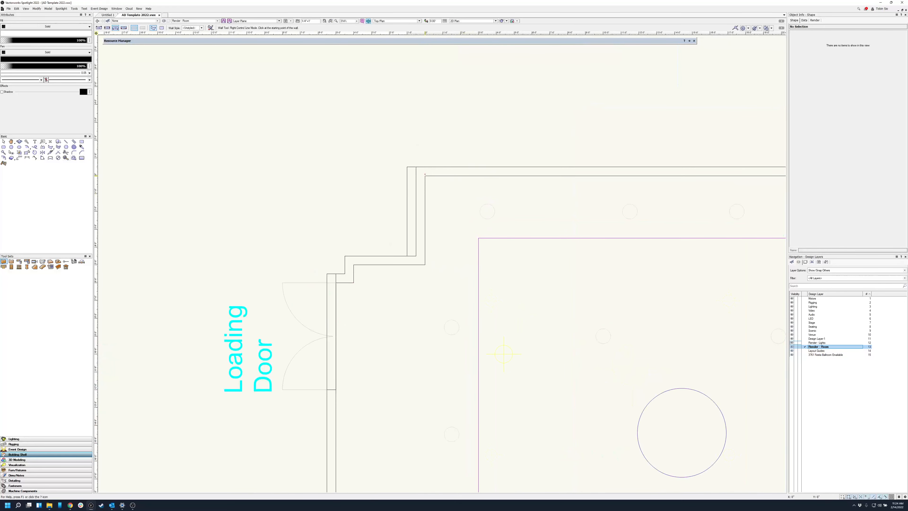
Examine the ceiling height dimensions in the section drawing above the floor plan
scroll(504, 354, "down", 6)
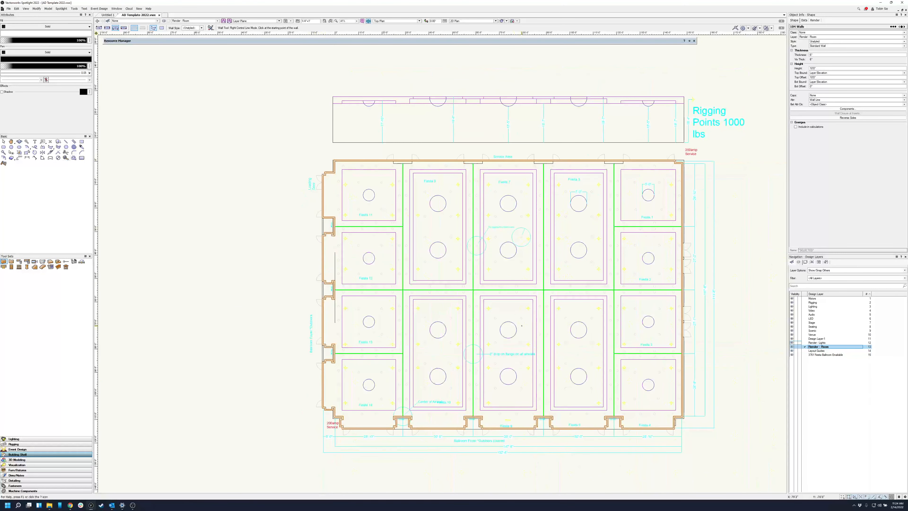
key("x")
scroll(484, 268, "down", 1)
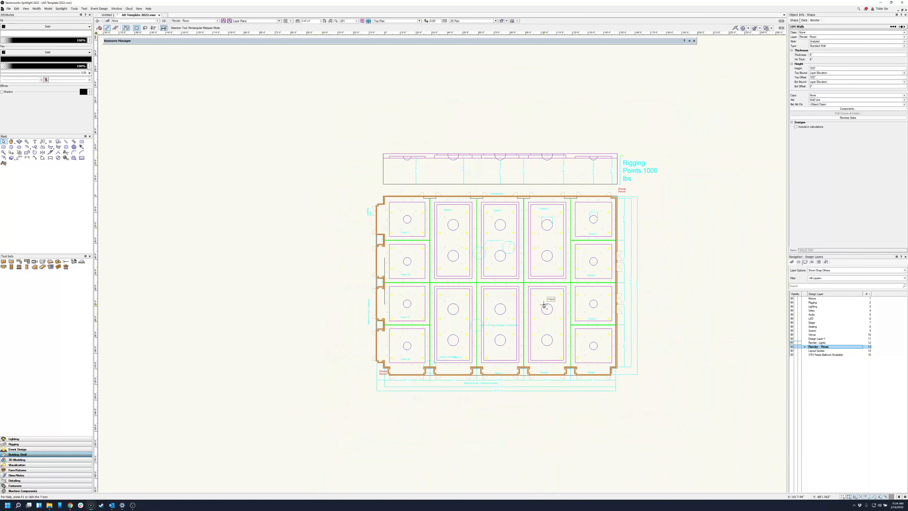
scroll(540, 304, "up", 1)
scroll(526, 53, "up", 2)
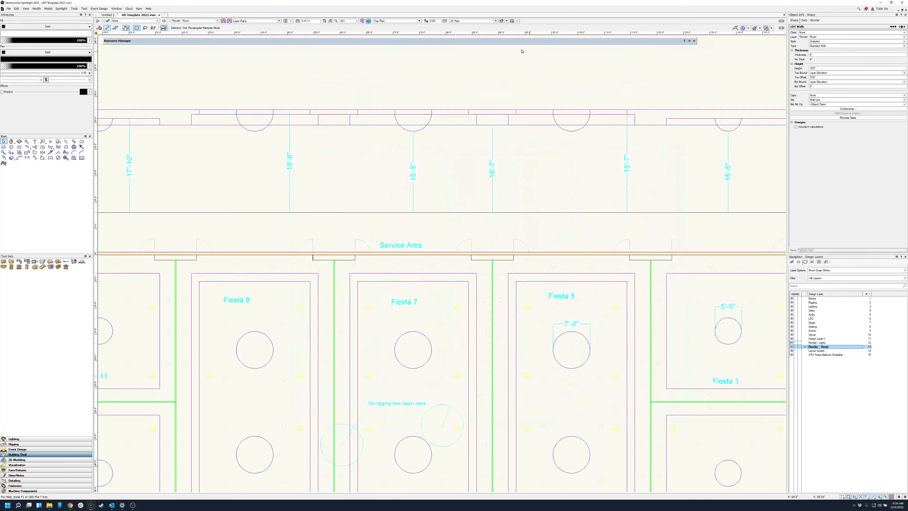
scroll(393, 145, "down", 2)
scroll(284, 117, "up", 2)
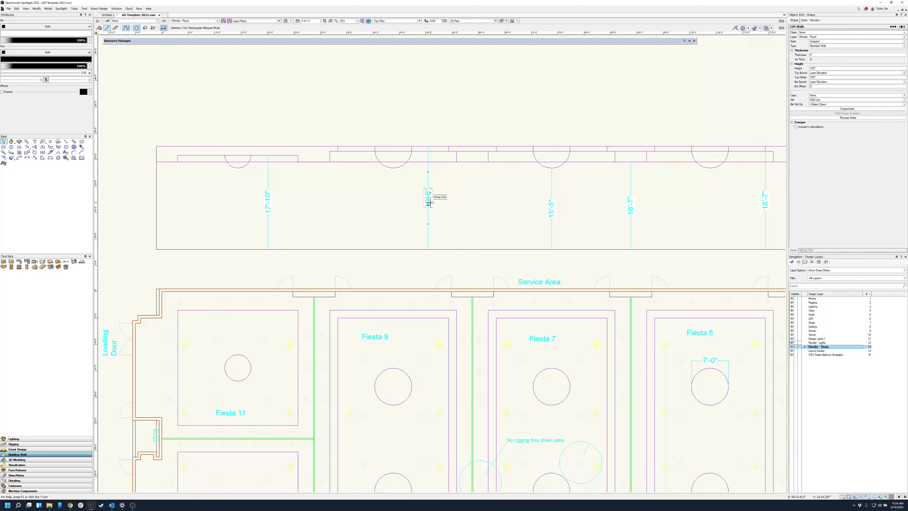
scroll(246, 180, "down", 2)
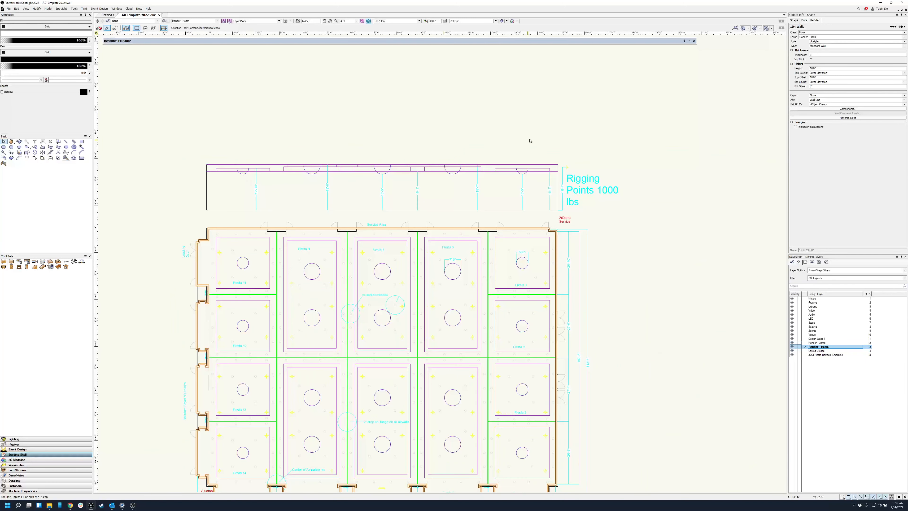
scroll(530, 140, "down", 1)
scroll(443, 296, "up", 1)
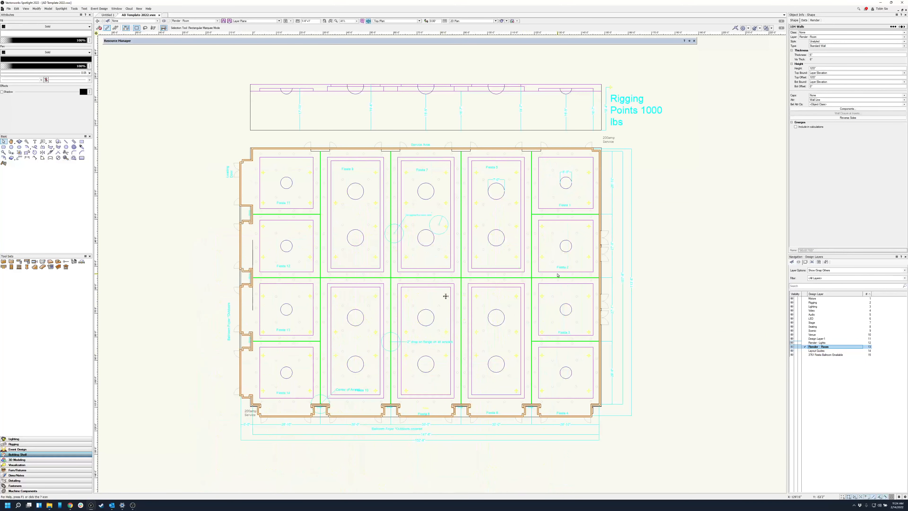
Create a new class named Building-Walls and assign all the selected room walls to it
left_click(809, 33)
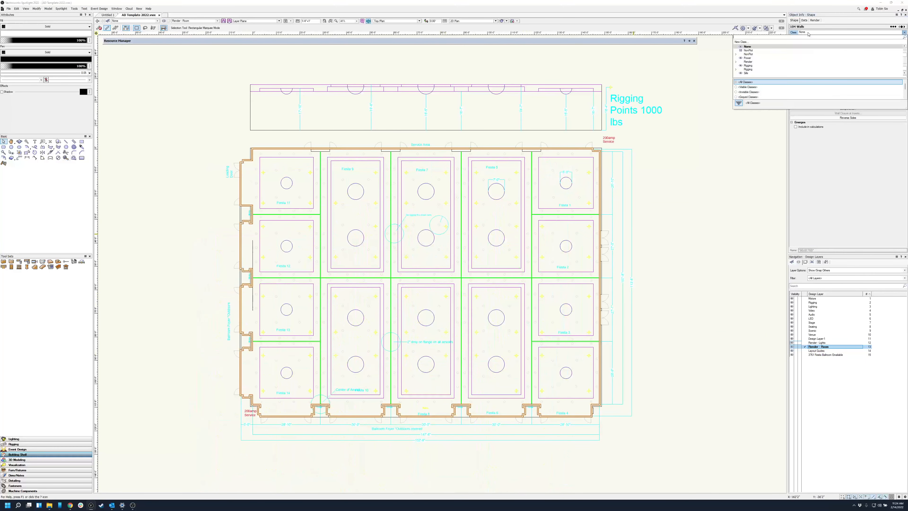
left_click(750, 42)
type("Building-Walls")
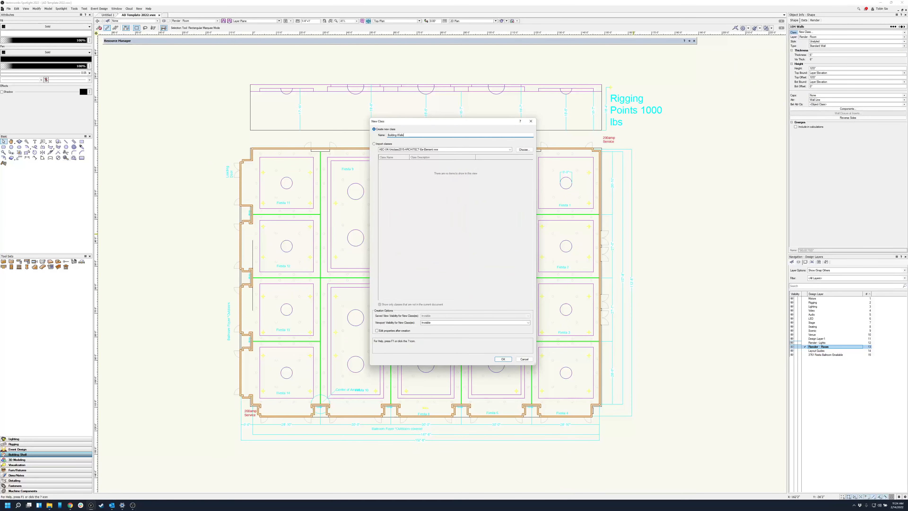
key("Return")
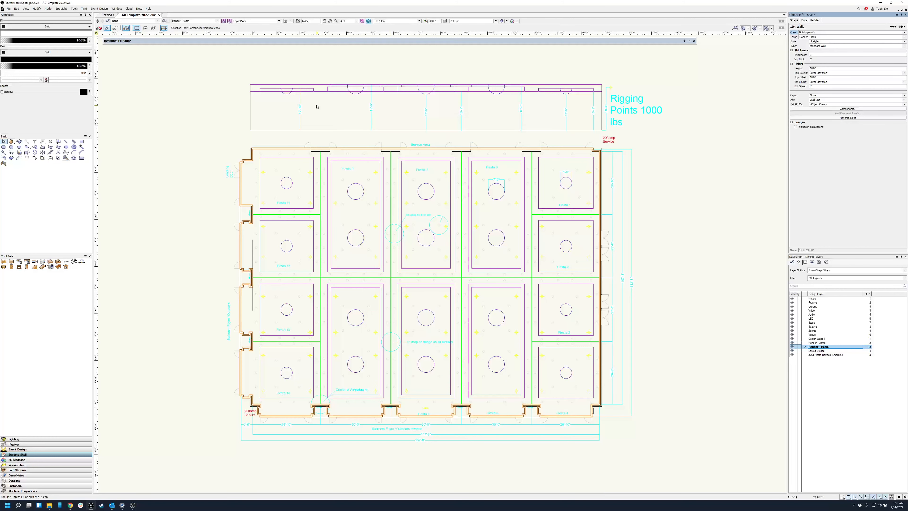
Check the section's height dimensions and set the height of the selected room walls to 20'
left_click(821, 67)
scroll(611, 78, "up", 2)
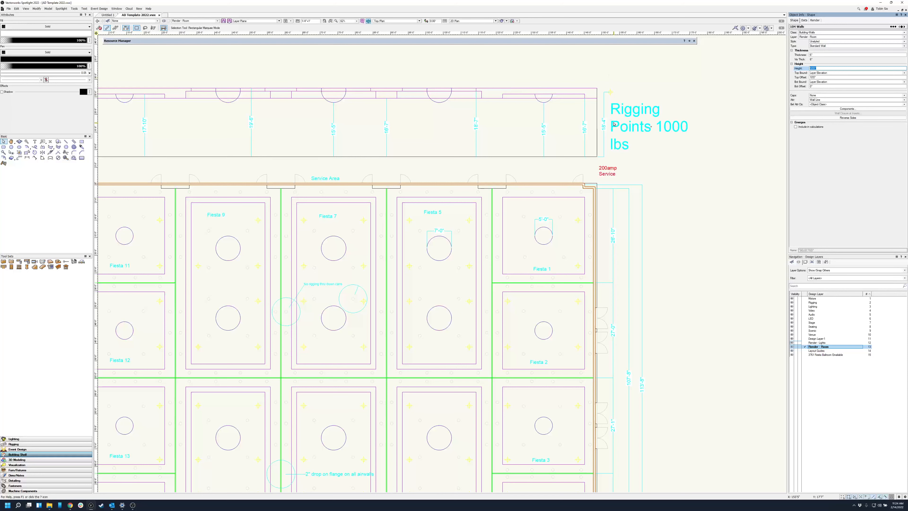
scroll(613, 133, "down", 2)
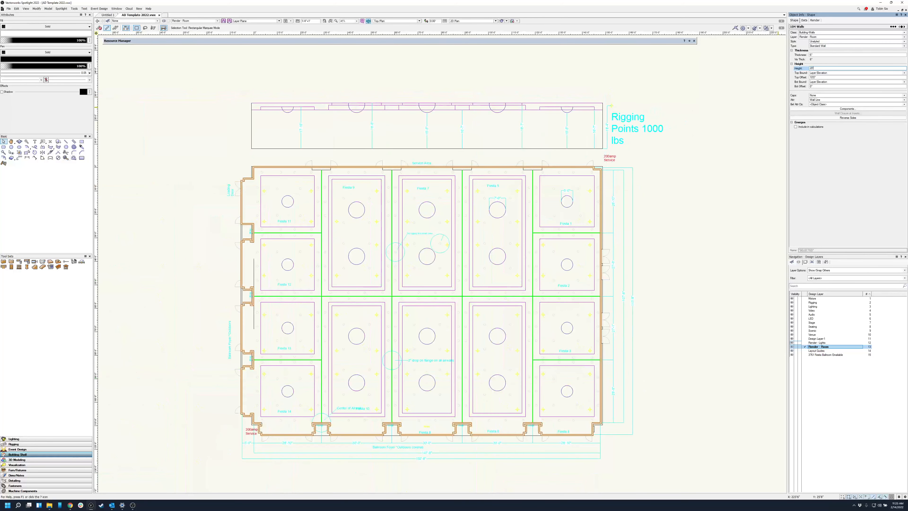
key("Return")
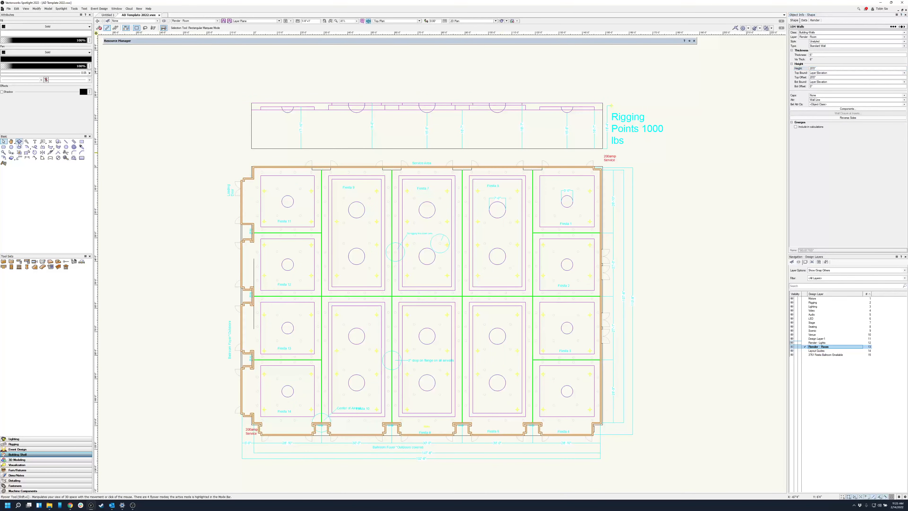
Inspect the raised walls in 3D with the Flyover tool and return to the Top/Plan view
key("shift+c")
left_click_drag(295, 415, 431, 407)
scroll(348, 462, "down", 2)
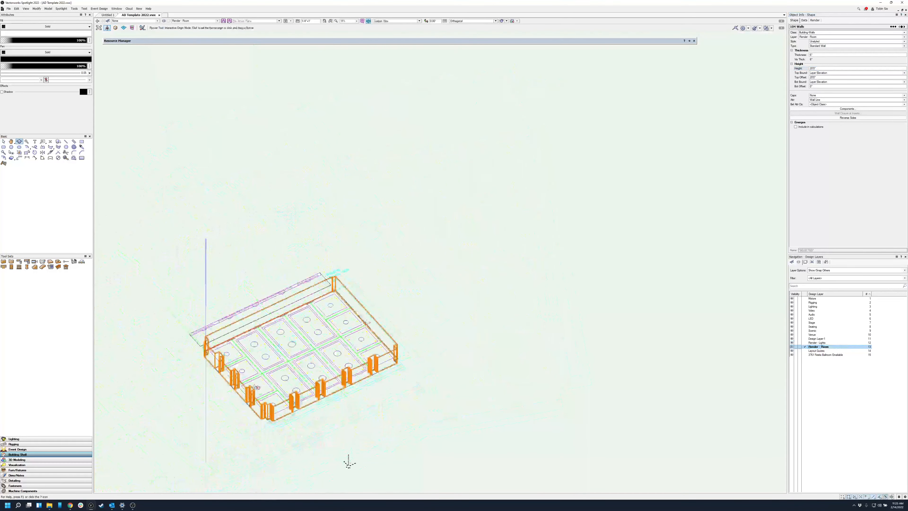
left_click_drag(348, 462, 479, 406)
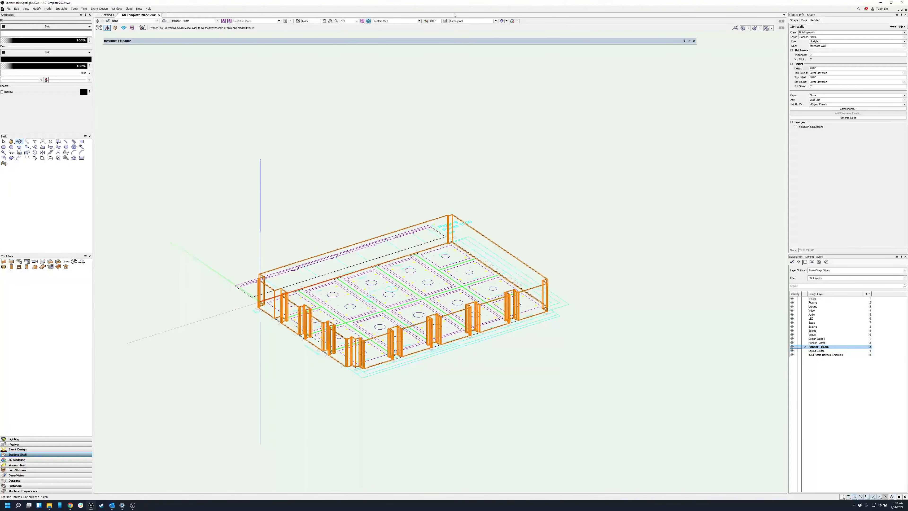
left_click(397, 21)
left_click(386, 26)
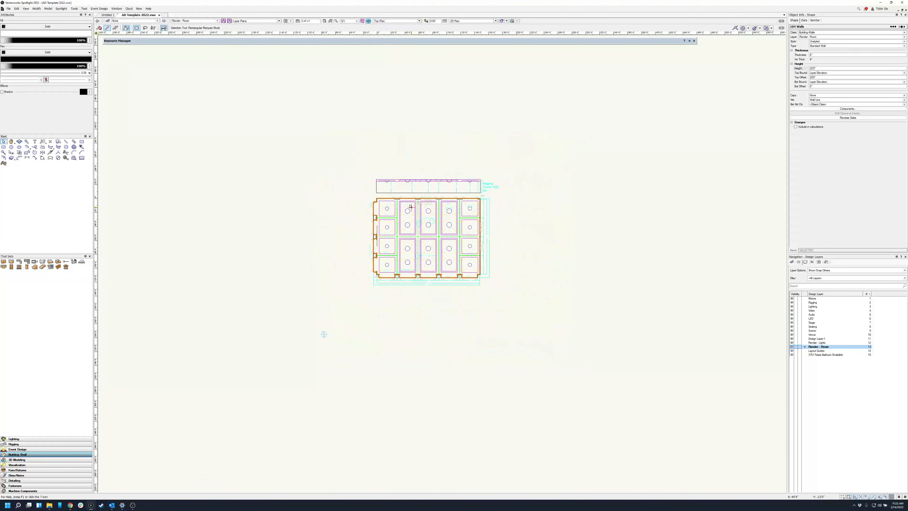
Insert a single swing door into the Service Area wall above Fiesta 11 at the drawn door swing, hinged beside the air wall pocket and opening outward
scroll(400, 189, "up", 7)
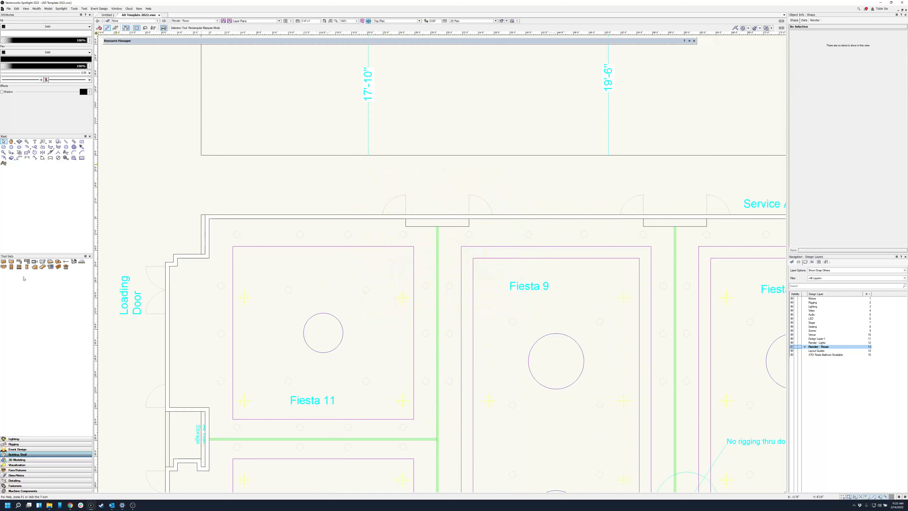
left_click(11, 266)
scroll(417, 205, "up", 4)
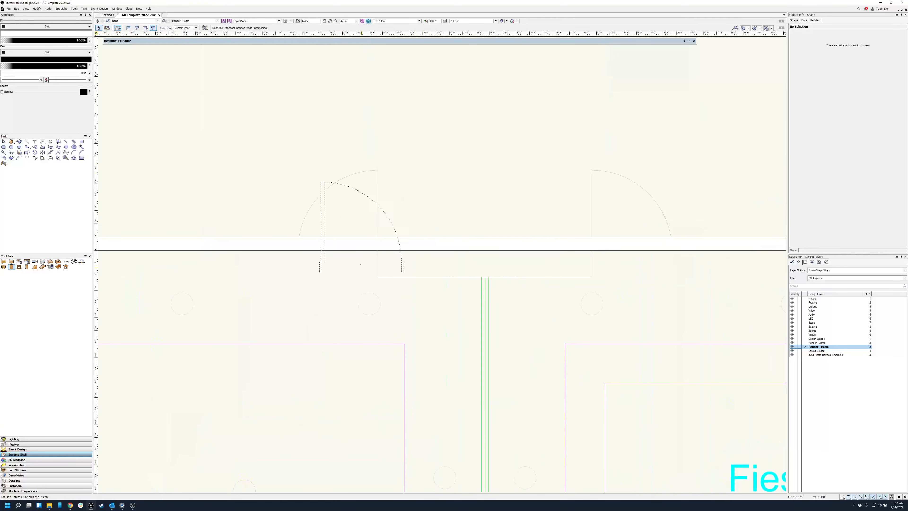
left_click(338, 250)
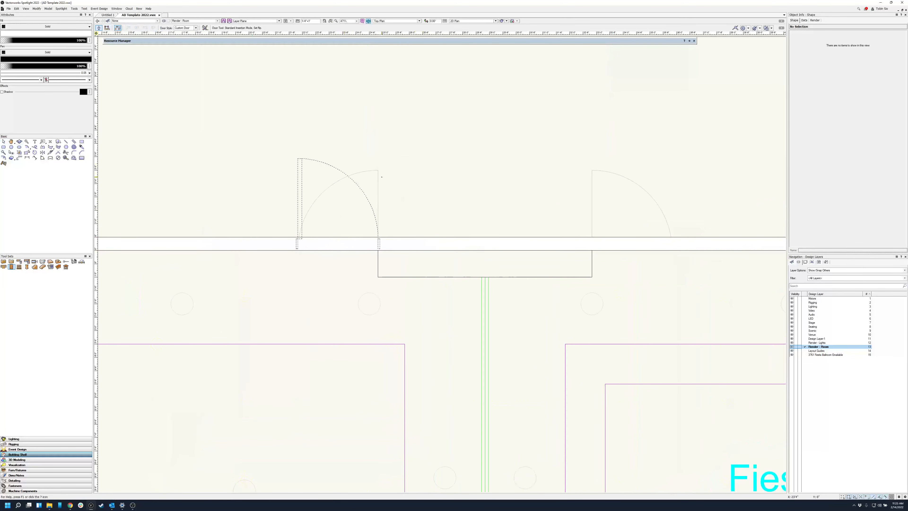
left_click(338, 207)
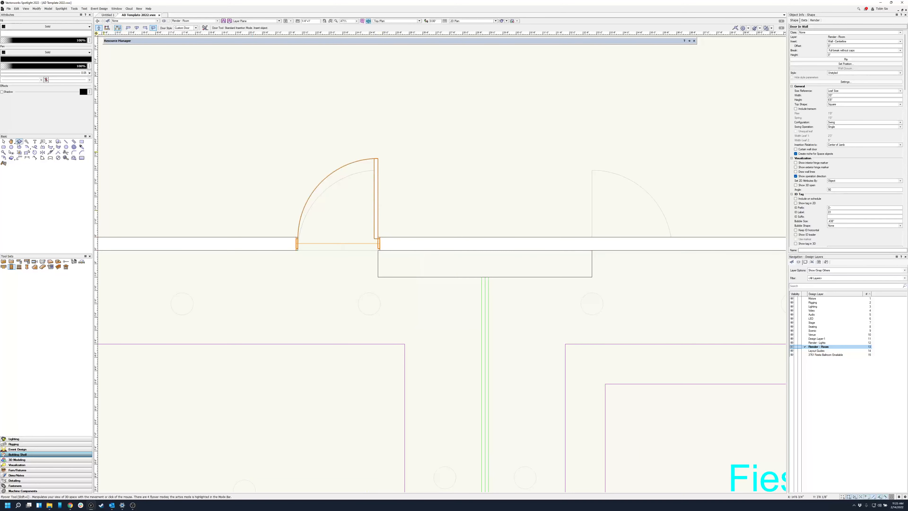
key("x")
scroll(256, 161, "down", 1)
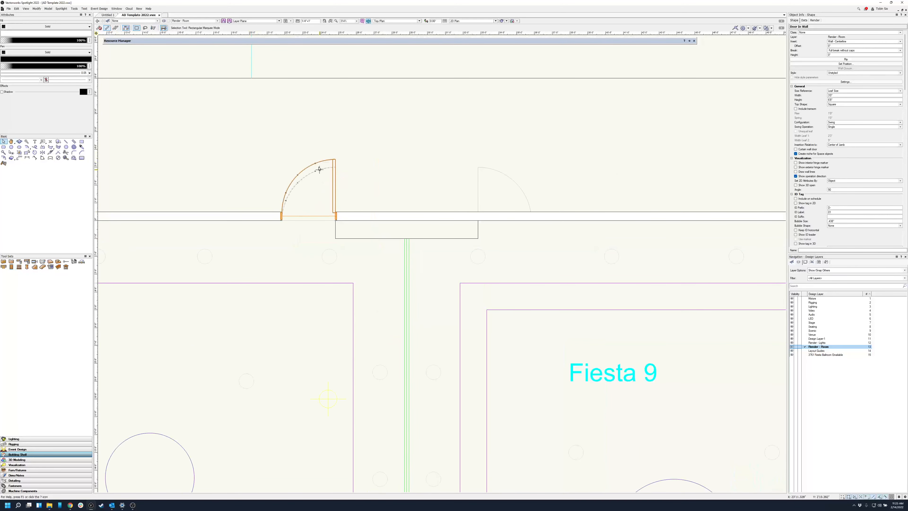
Give the Service Area door an exterior trim instead of an interior one and make its jamb use the wall depth
left_click(843, 81)
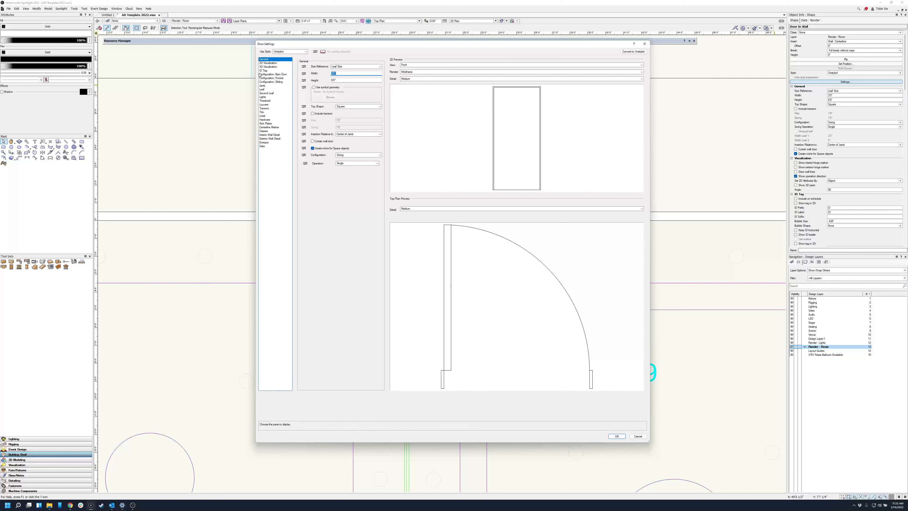
left_click(263, 113)
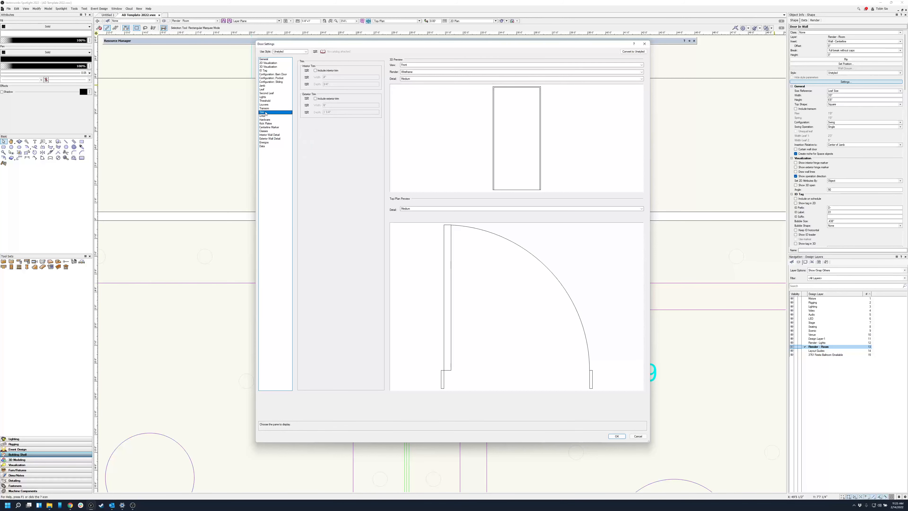
left_click(316, 71)
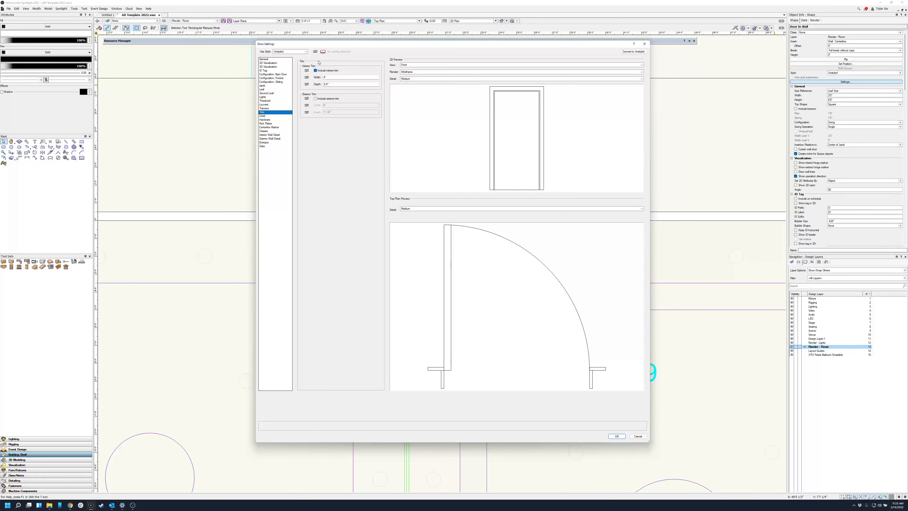
left_click(315, 70)
left_click(315, 98)
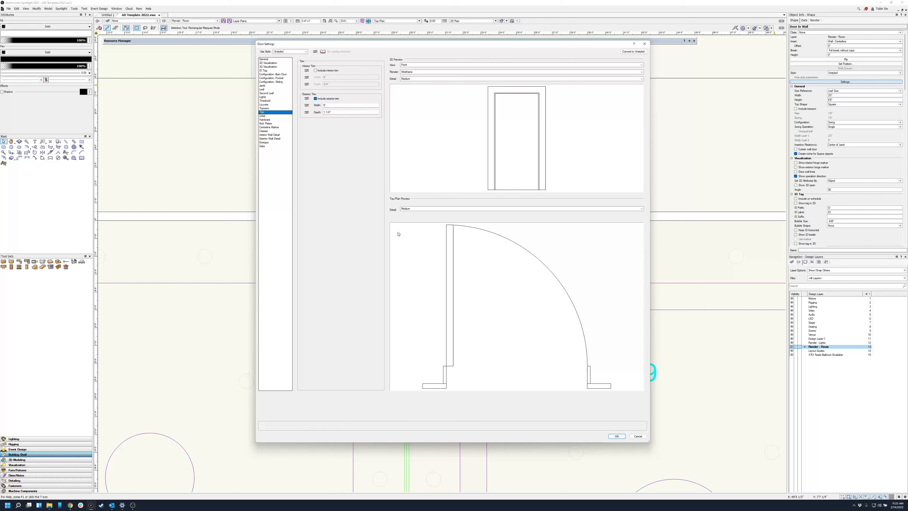
left_click(265, 86)
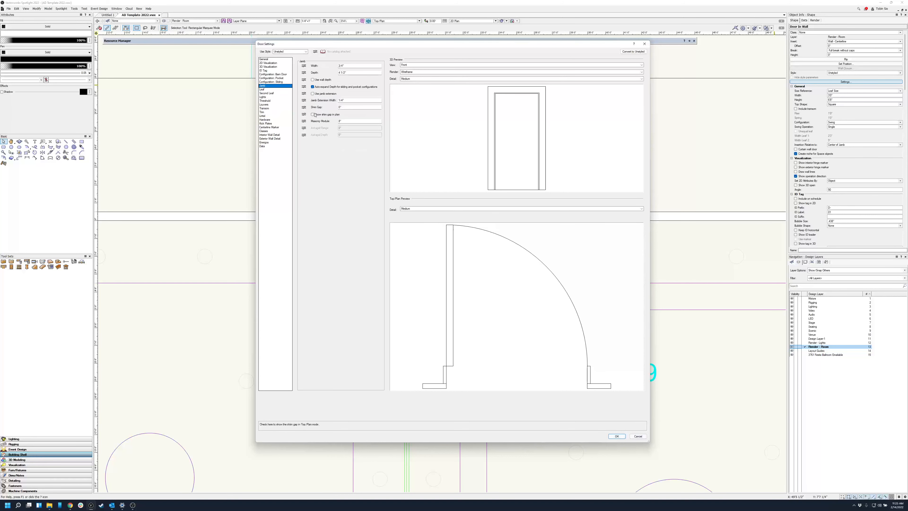
left_click(312, 80)
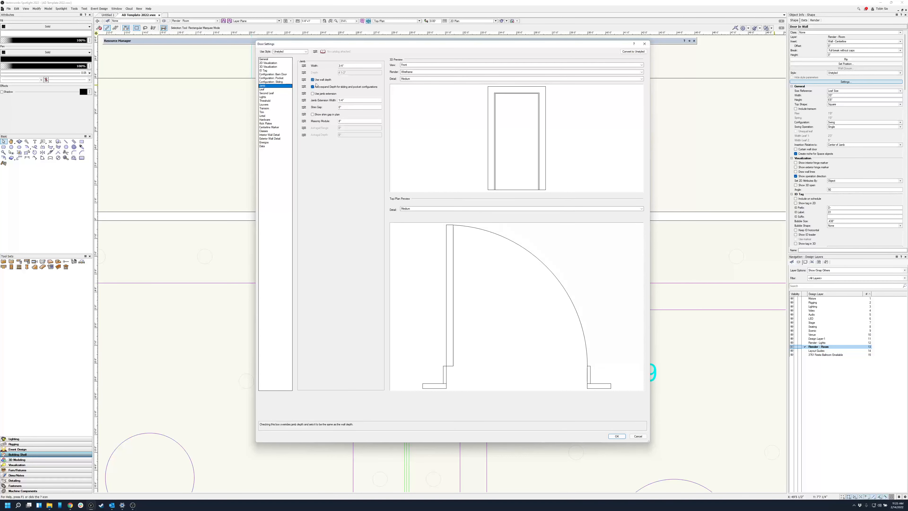
left_click(617, 436)
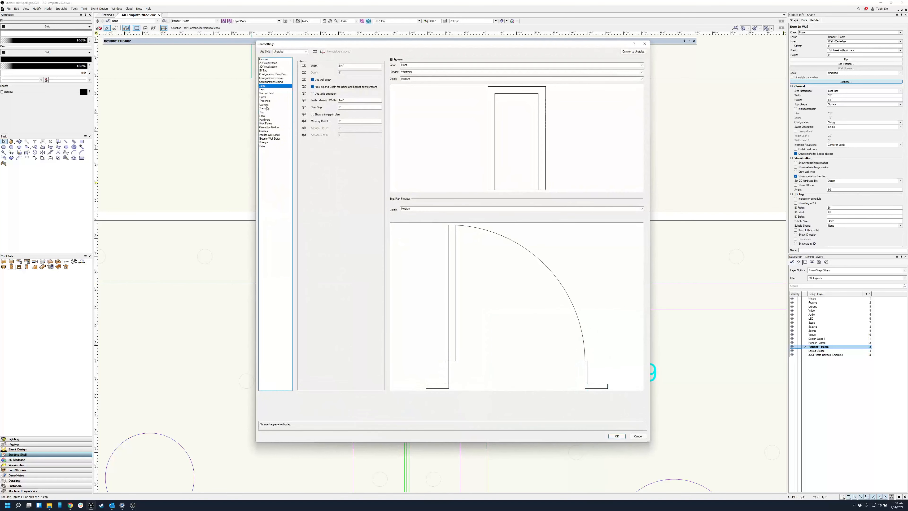
Include hardware on the door, choosing the commercial bi-parting panic exitway set with closer, and apply the door settings
left_click(266, 119)
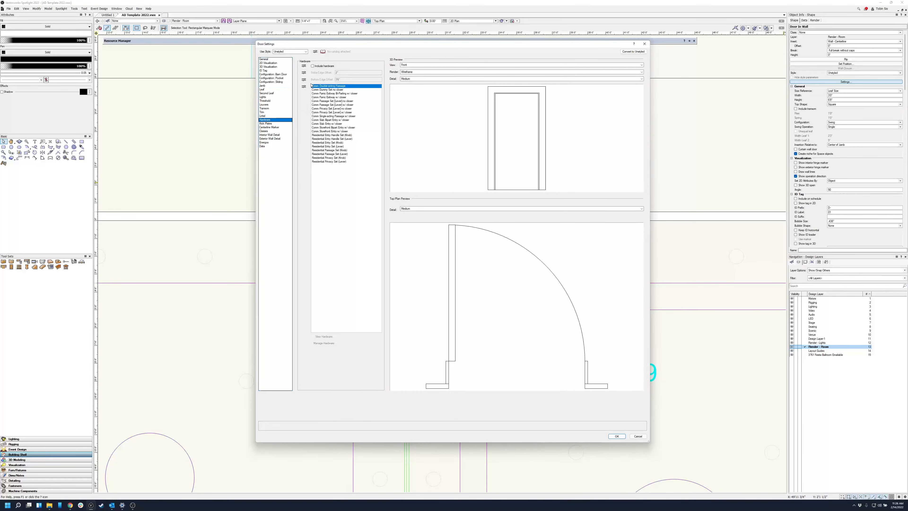
left_click(313, 66)
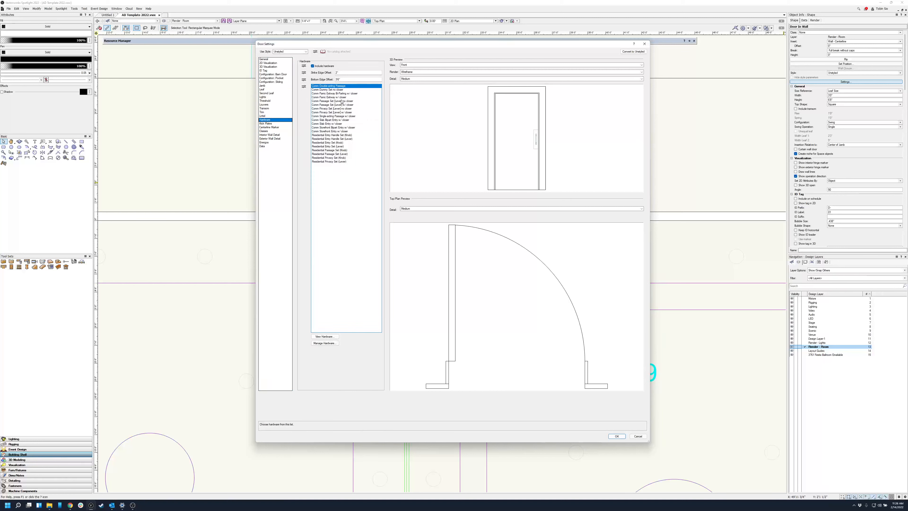
left_click(340, 93)
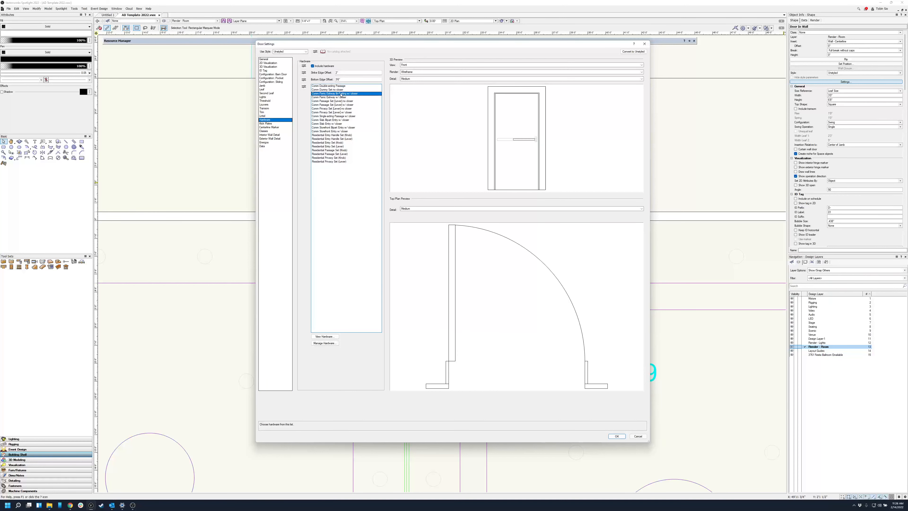
left_click(616, 436)
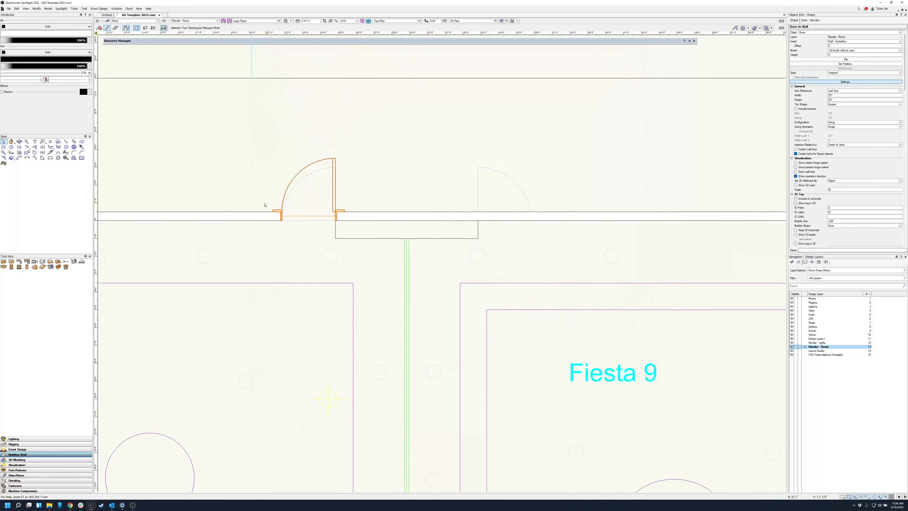
Copy the door to the swing on the Fiesta 9 side of the air wall pocket and switch both doors to interior trim only
left_click_drag(309, 216, 504, 220)
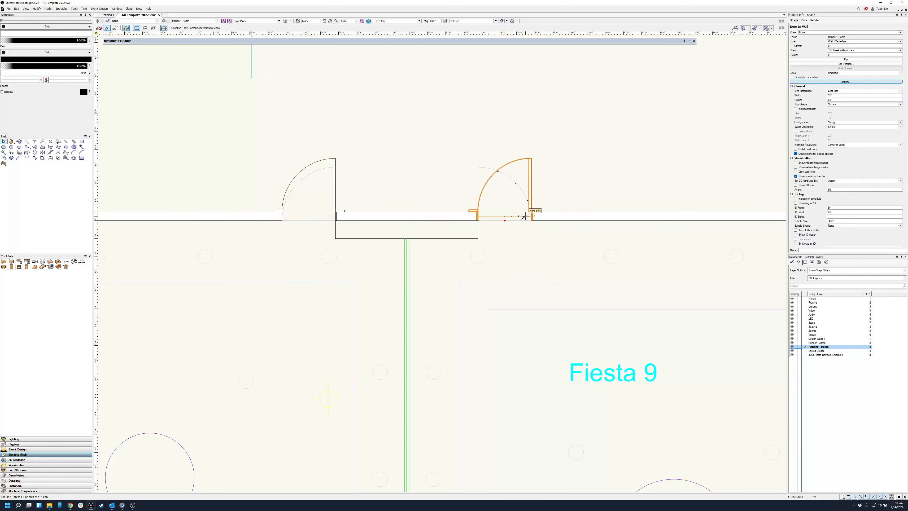
left_click(334, 158, "shift")
left_click(850, 78)
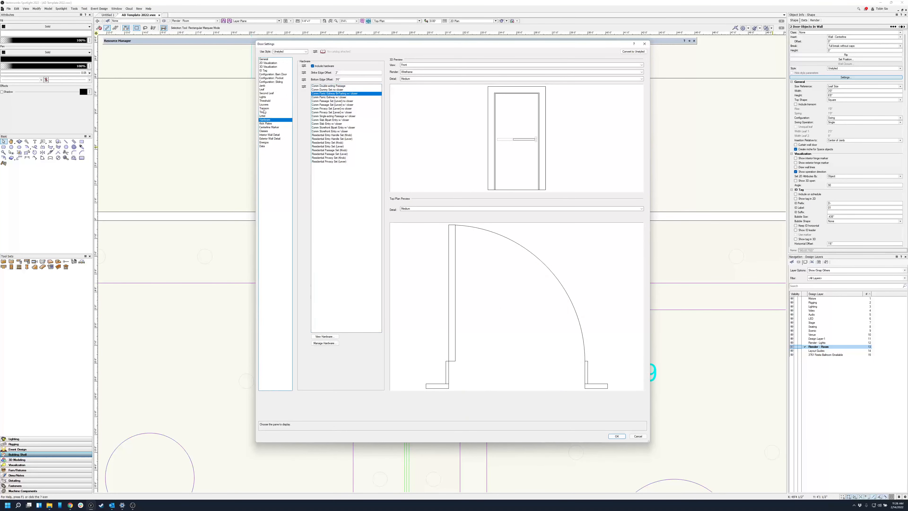
left_click(263, 112)
left_click(315, 98)
left_click(315, 71)
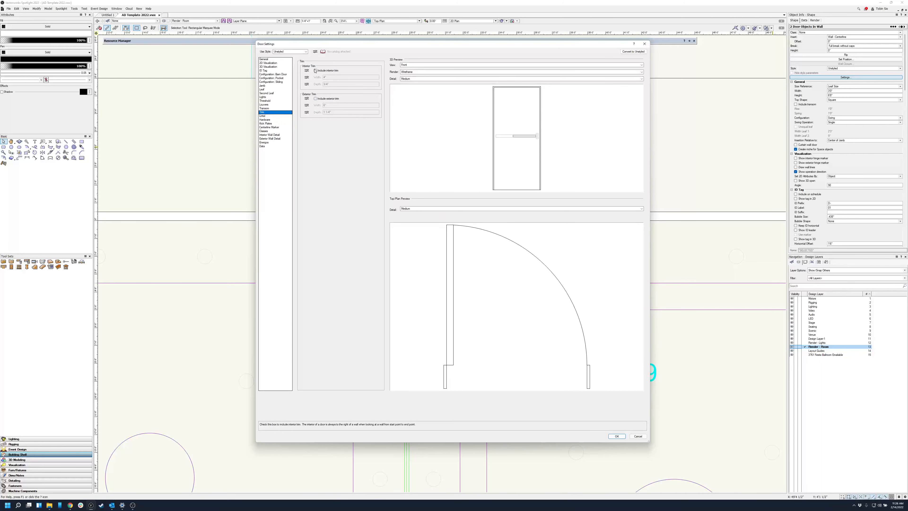
left_click(618, 436)
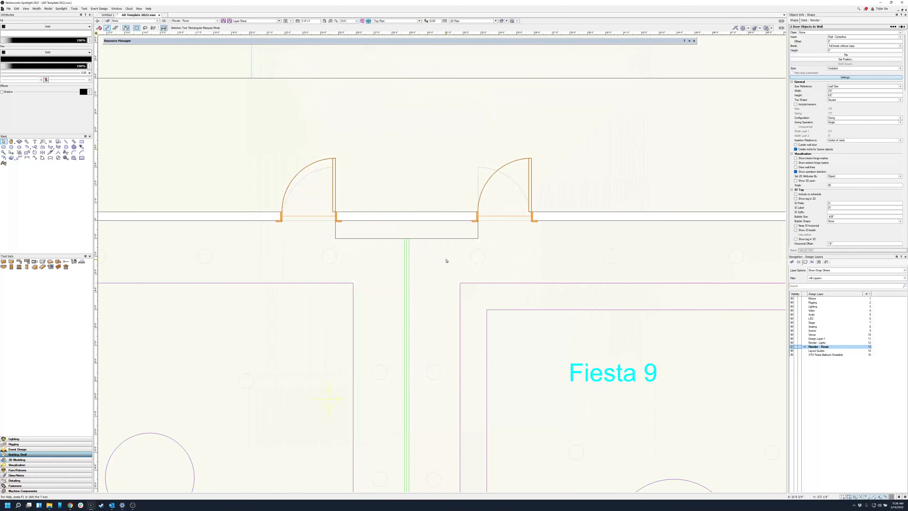
Flip the copied door on the Fiesta 9 side so it is hinged beside the air wall pocket and opens outward
left_click(388, 200)
left_click(529, 166)
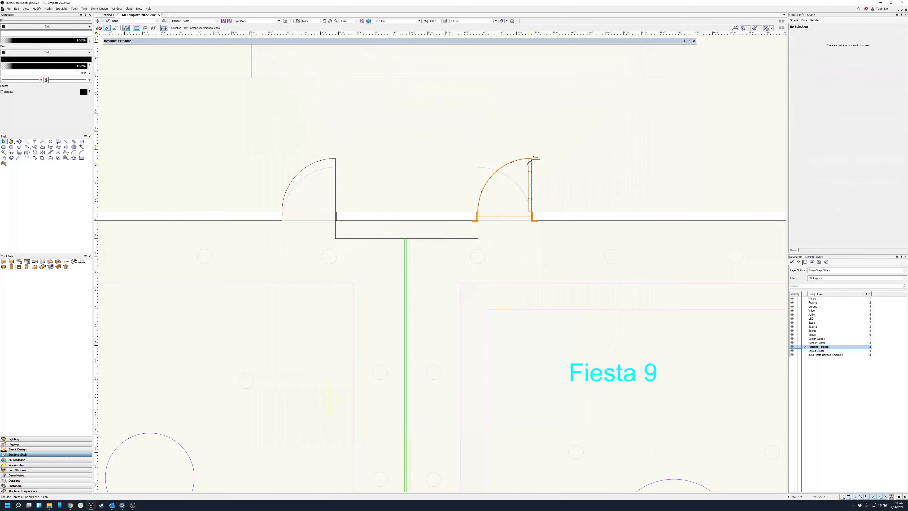
left_click(840, 60)
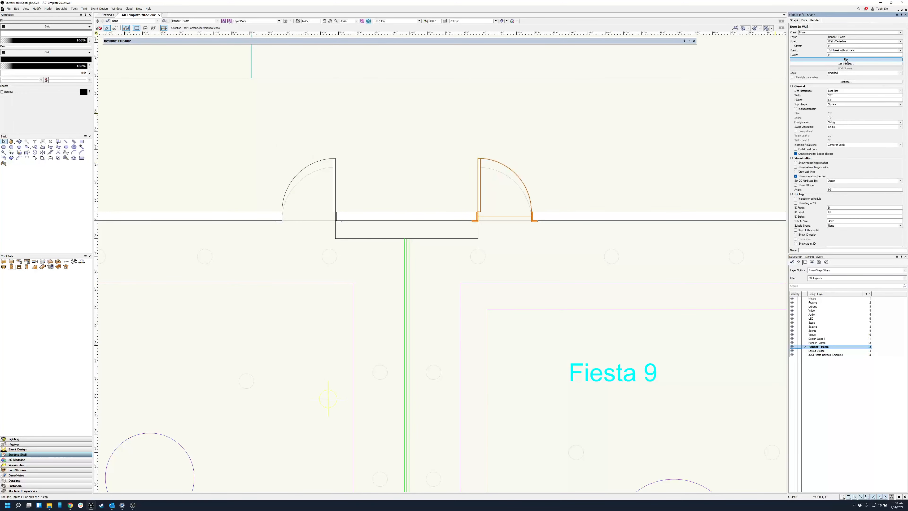
Select both Service Area doors and copy the pair to the drawn swings at the air wall pocket between Fiesta 9 and Fiesta 7
scroll(406, 194, "down", 3)
scroll(541, 182, "up", 2)
scroll(375, 200, "down", 2)
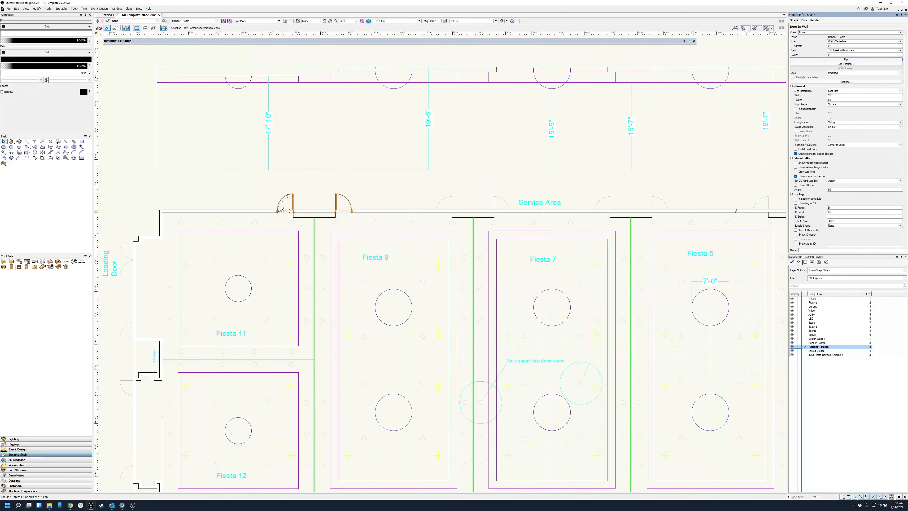
left_click(287, 196, "shift")
scroll(390, 194, "up", 2)
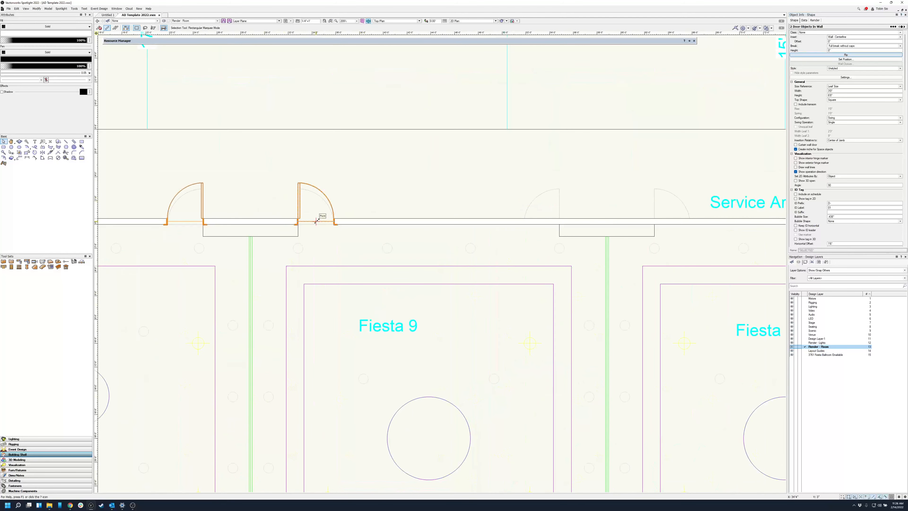
left_click_drag(317, 223, 672, 220)
Copy the door pair to the pocket between Fiesta 7 and Fiesta 5, and again to the pocket between Fiesta 5 and Fiesta 1
scroll(495, 219, "down", 2)
scroll(711, 214, "up", 2)
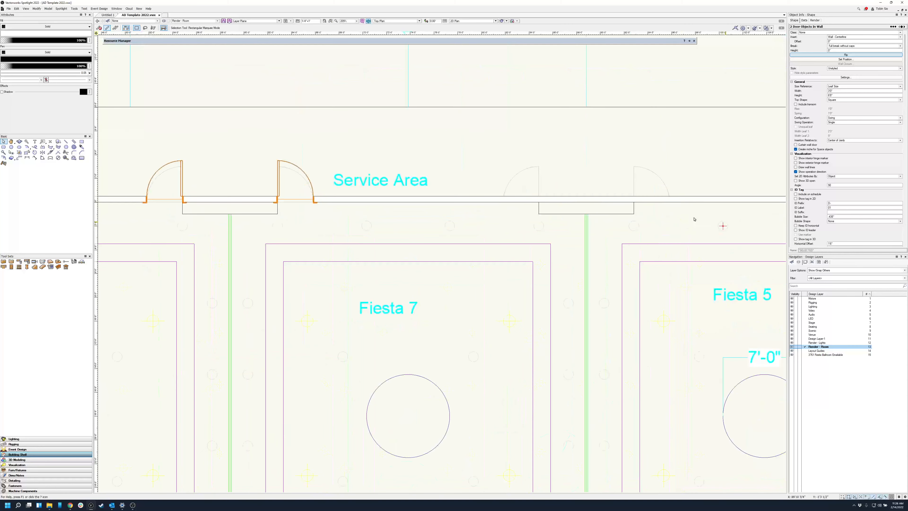
left_click_drag(295, 199, 653, 201)
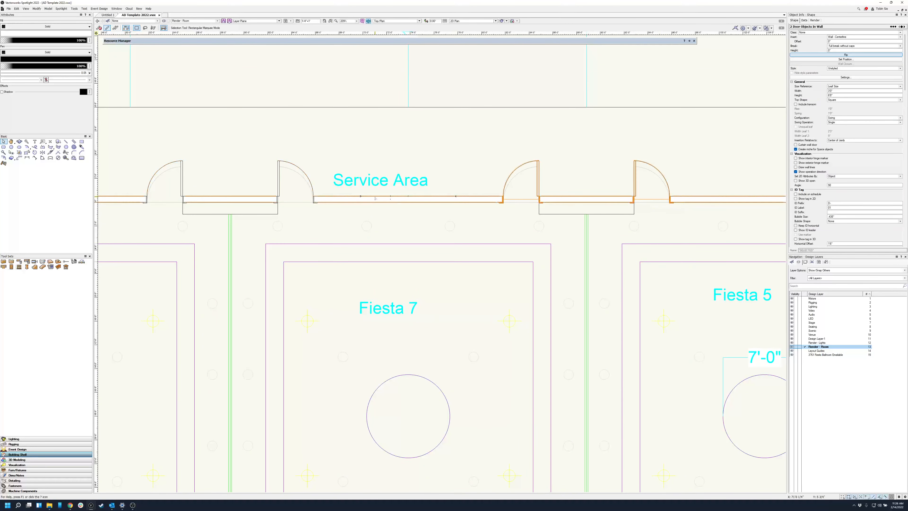
scroll(652, 201, "down", 3)
scroll(455, 203, "up", 3)
scroll(455, 204, "up", 3)
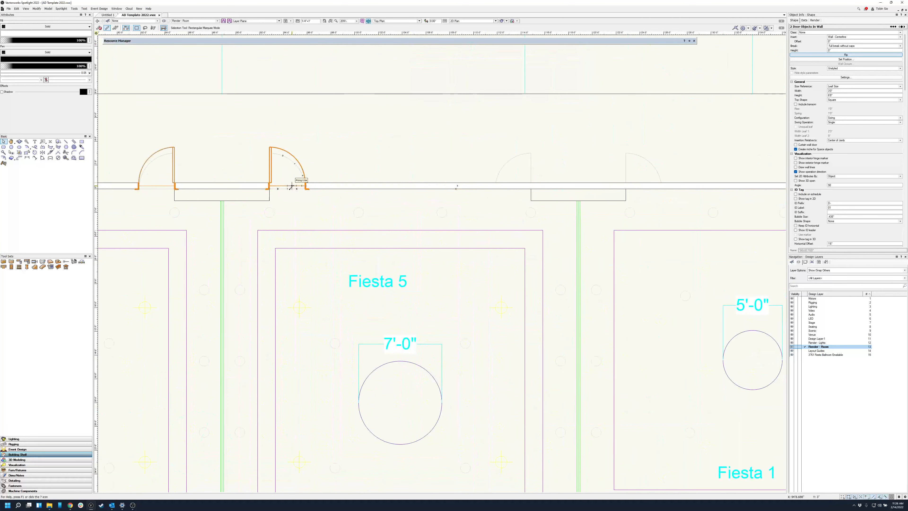
left_click_drag(294, 179, 646, 186)
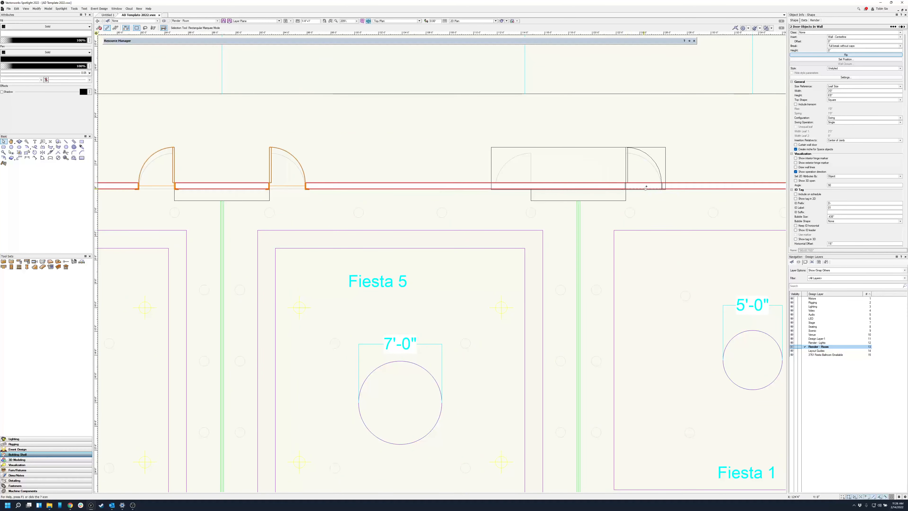
Copy a single door to the drawn swing at the room corner above Fiesta 1 and insert it into the Service Area wall
scroll(371, 176, "down", 2)
scroll(640, 179, "up", 1)
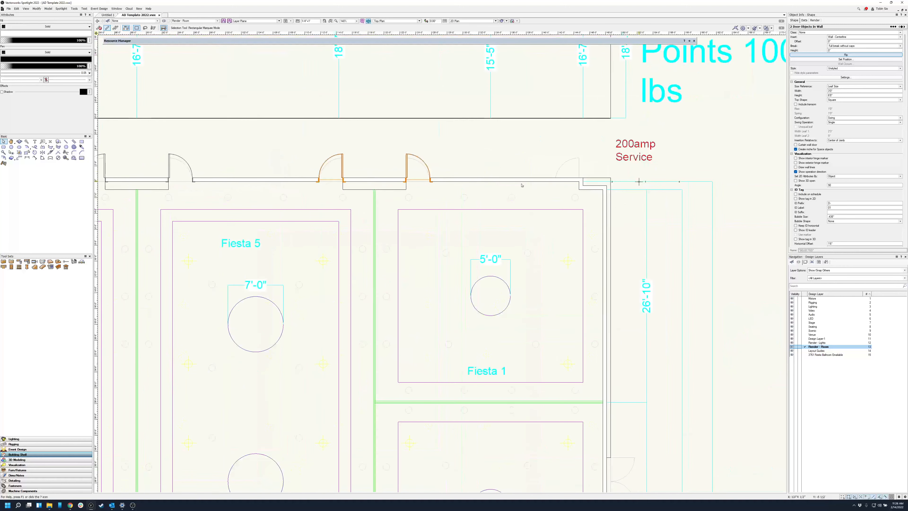
left_click(576, 167)
scroll(576, 167, "up", 1)
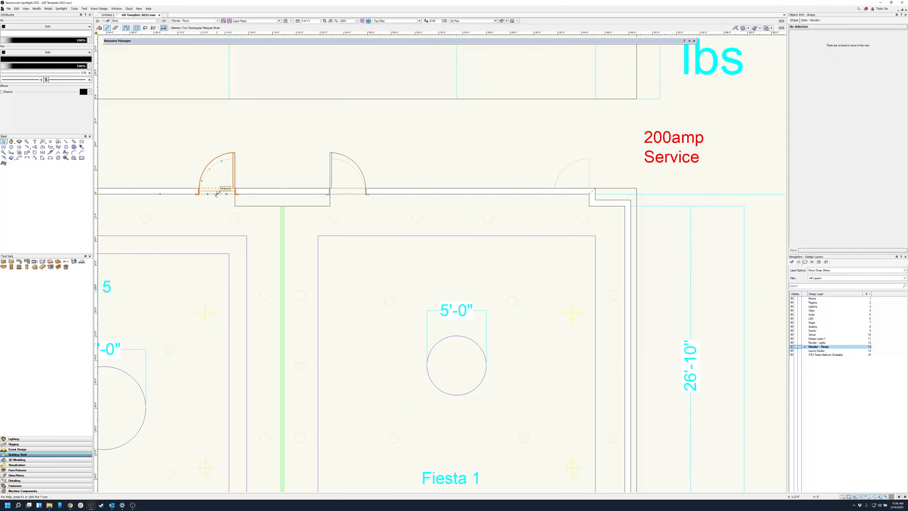
left_click_drag(218, 193, 585, 198)
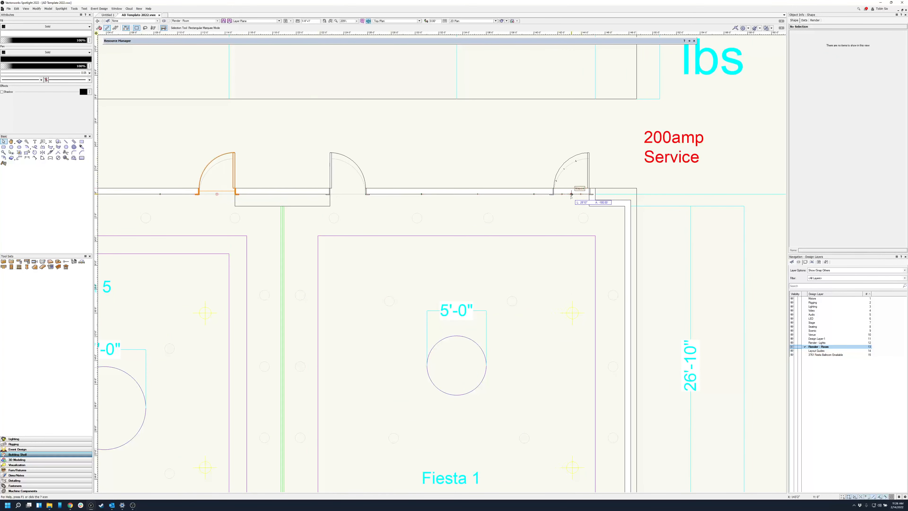
scroll(539, 140, "down", 2)
scroll(573, 152, "up", 3)
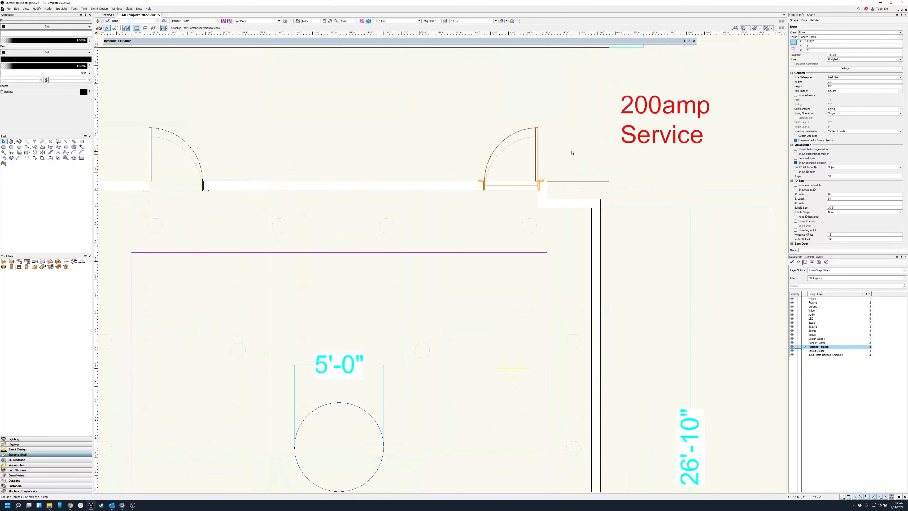
left_click(573, 152)
mouse_move(516, 184)
left_mouse_down()
mouse_move(512, 160)
mouse_move(522, 178)
mouse_move(514, 185)
left_mouse_up()
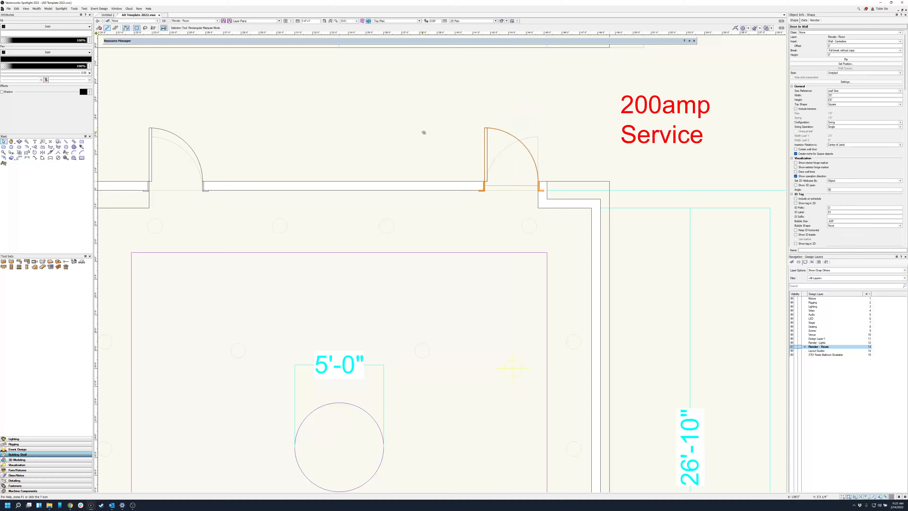
Flip the corner door above Fiesta 1 to match the drawn swing, hinged at the corner and opening outward
left_click(423, 132)
scroll(600, 127, "down", 3)
scroll(601, 127, "up", 2)
left_click(525, 136)
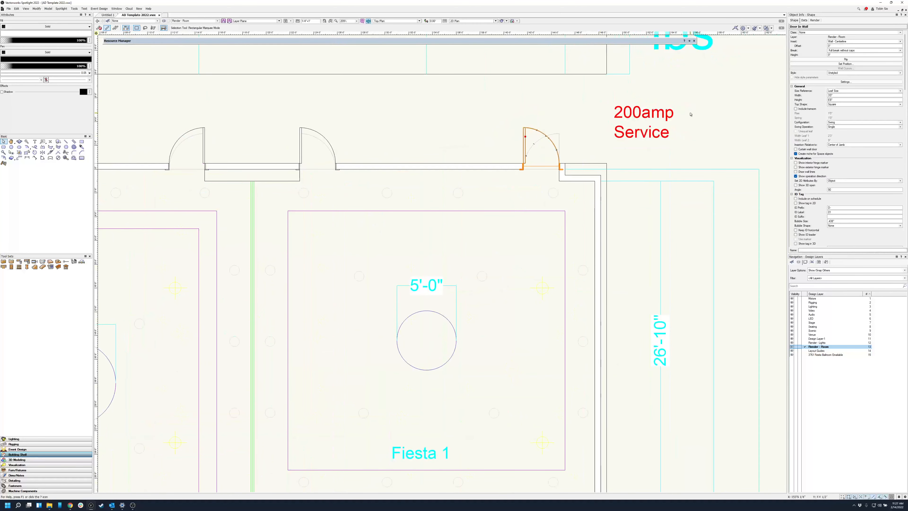
left_click(850, 60)
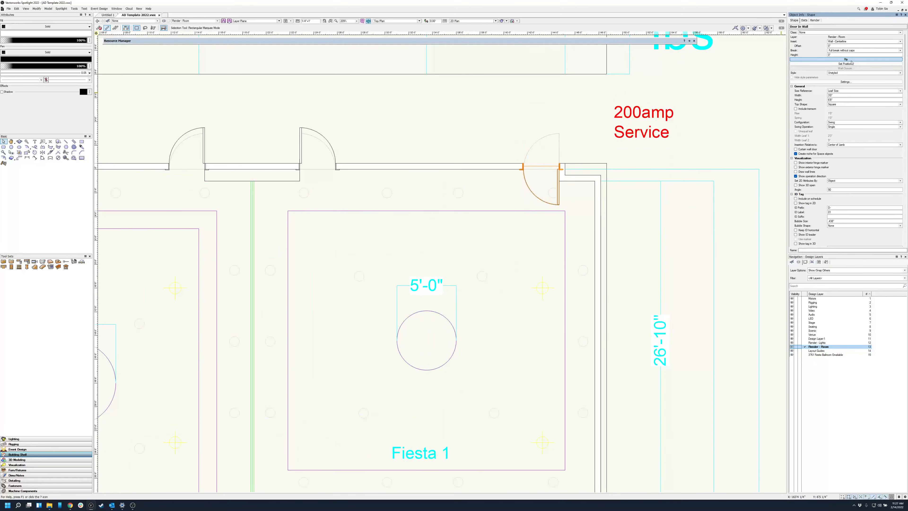
Copy the Fiesta 1 corner door to the opposite side of the ballroom and insert it in the Fiesta 4 wall at the drawn corner swing
scroll(504, 95, "down", 4)
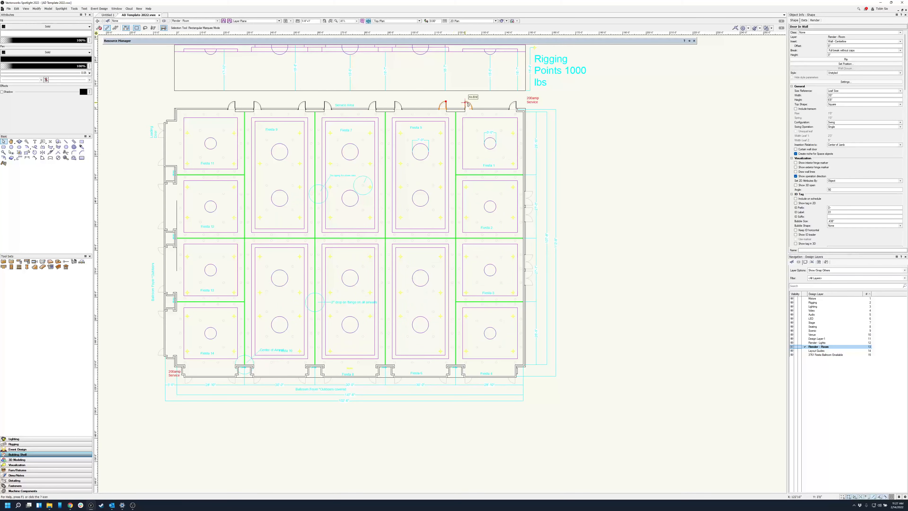
left_click(544, 108)
left_click_drag(516, 101, 516, 395)
scroll(513, 400, "up", 1, "ctrl")
scroll(512, 400, "up", 4)
scroll(500, 308, "down", 4)
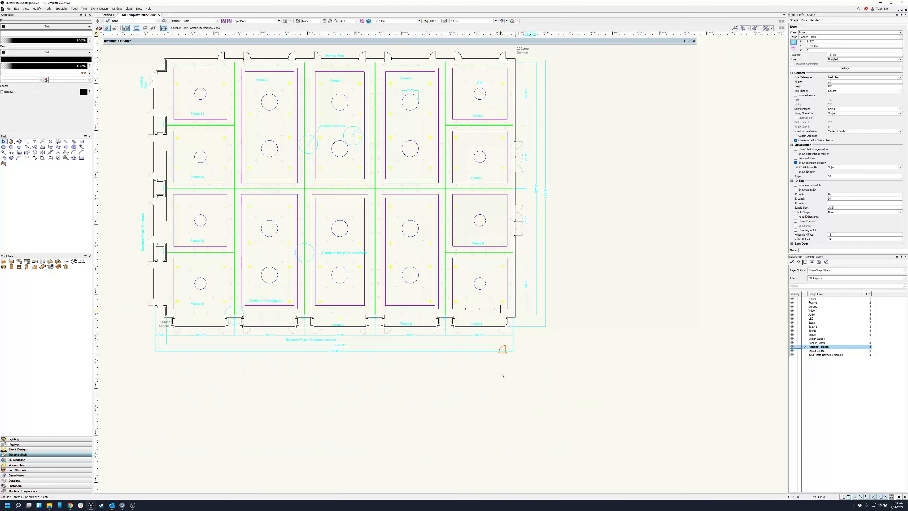
scroll(502, 375, "up", 4)
left_click_drag(514, 294, 493, 169)
scroll(500, 156, "up", 4)
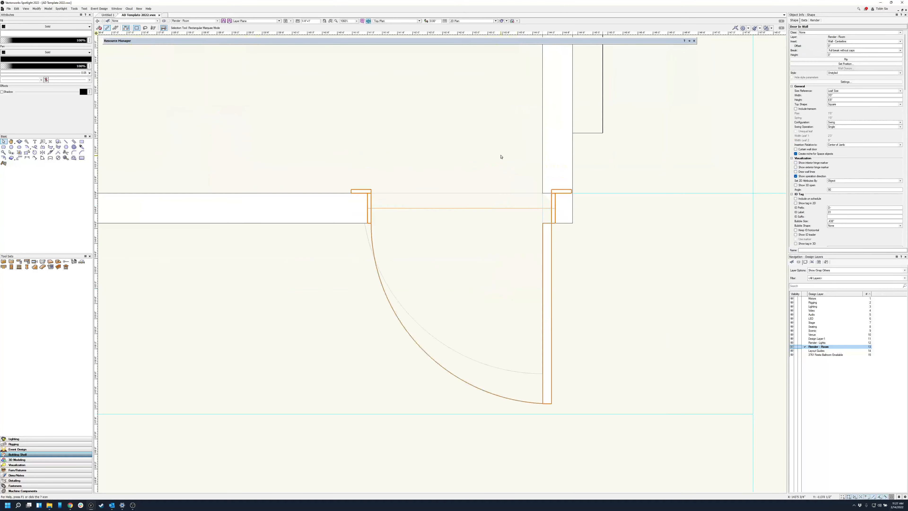
Copy the corner door to the drawn swing at Fiesta 4's air wall storage pocket and flip it outward, hinged at the pocket
scroll(651, 271, "down", 3)
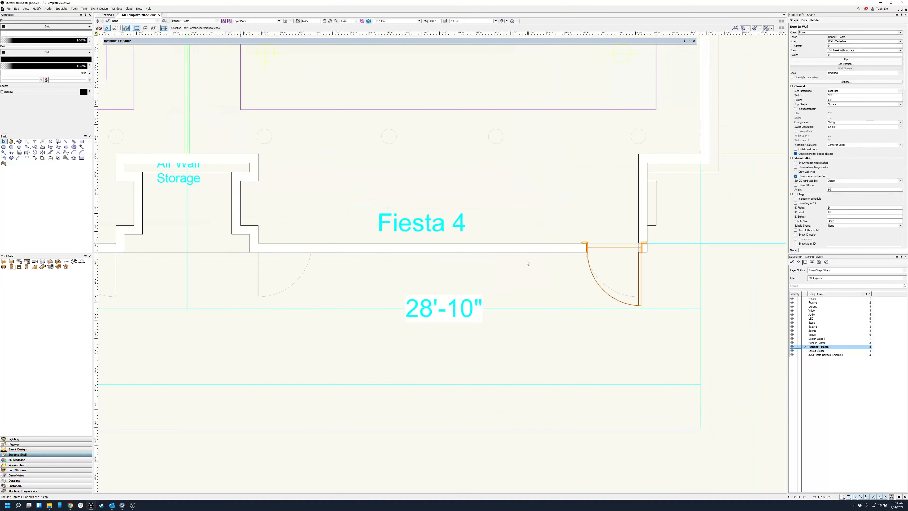
scroll(454, 266, "down", 1)
scroll(429, 267, "up", 1)
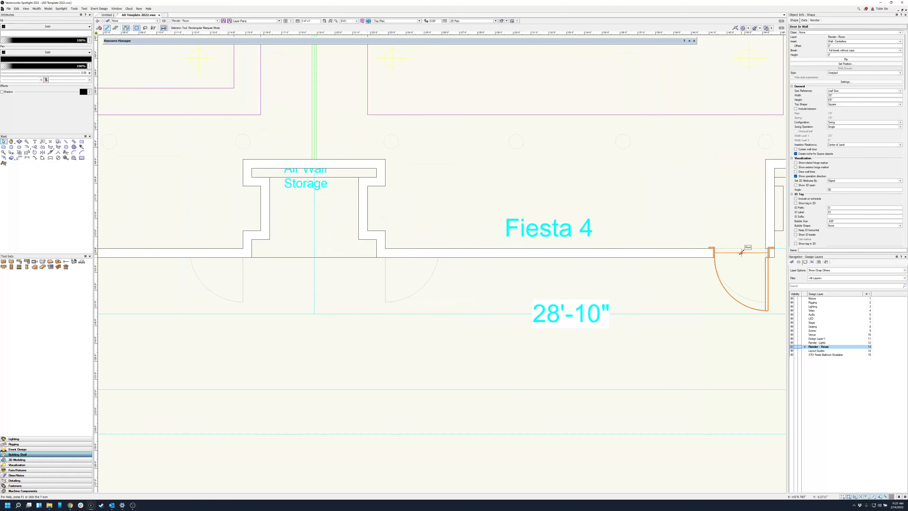
left_click_drag(741, 252, 412, 256)
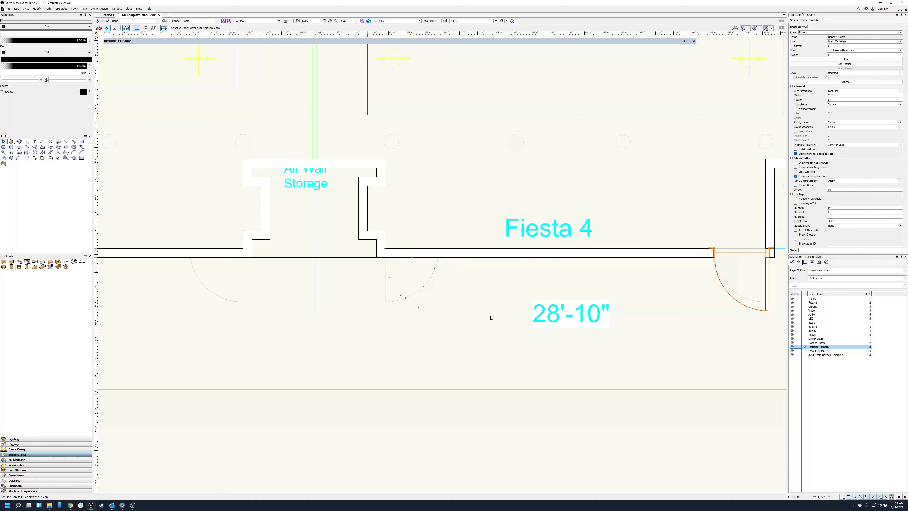
left_click(839, 60)
scroll(422, 252, "down", 1)
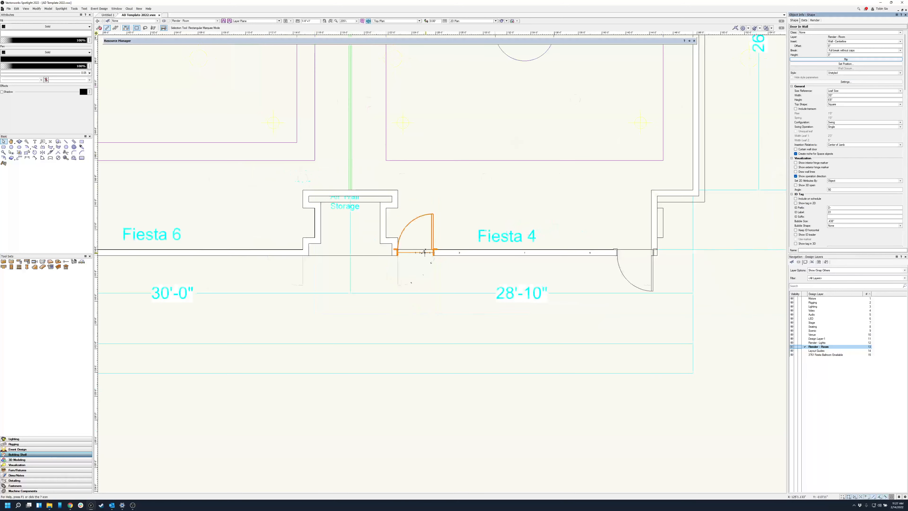
left_click(838, 60)
left_click(839, 61)
scroll(382, 226, "up", 2)
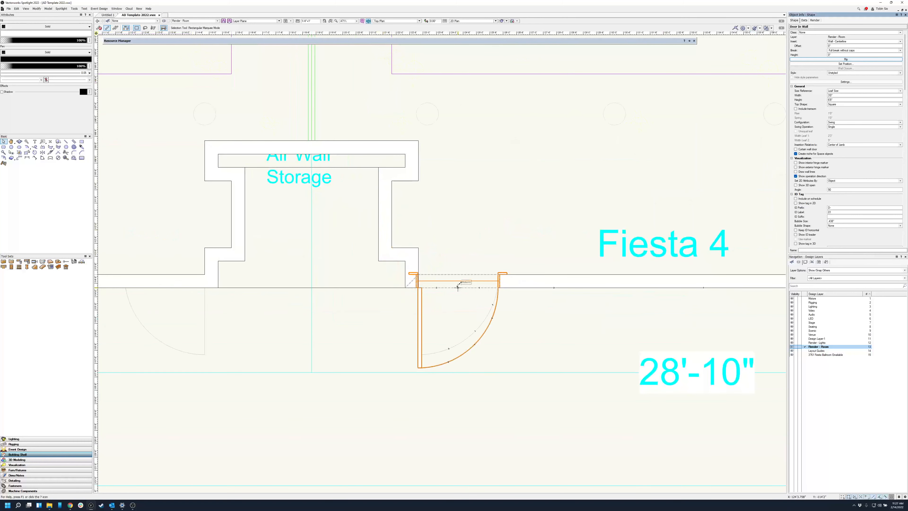
Copy the Fiesta 4 pocket door to the drawn swing on the pocket's Fiesta 6 side and flip it to mirror the original
left_click_drag(459, 281, 165, 287)
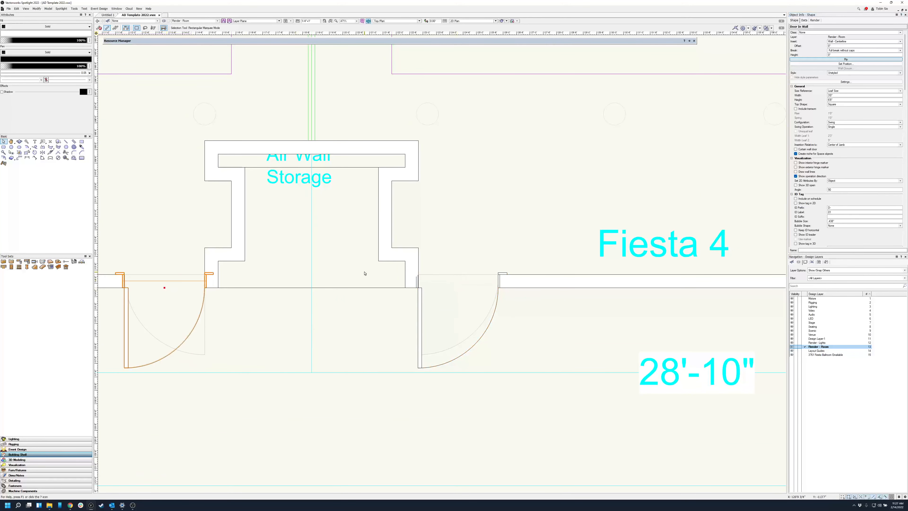
scroll(364, 271, "down", 2)
scroll(253, 277, "up", 2)
left_click(846, 60)
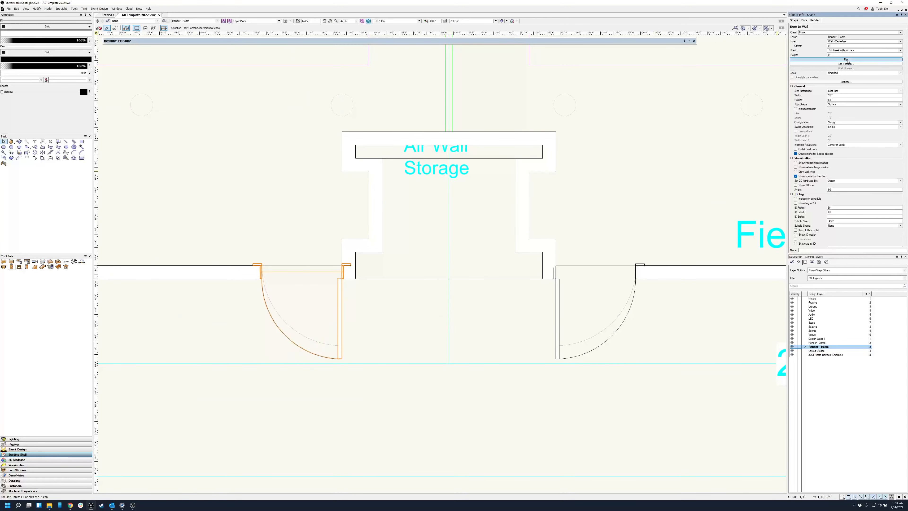
Copy the door pair around the Fiesta 4/6 pocket to the pockets between Fiesta 6 and Fiesta 8 and between Fiesta 8 and Fiesta 10
left_click(558, 319, "shift")
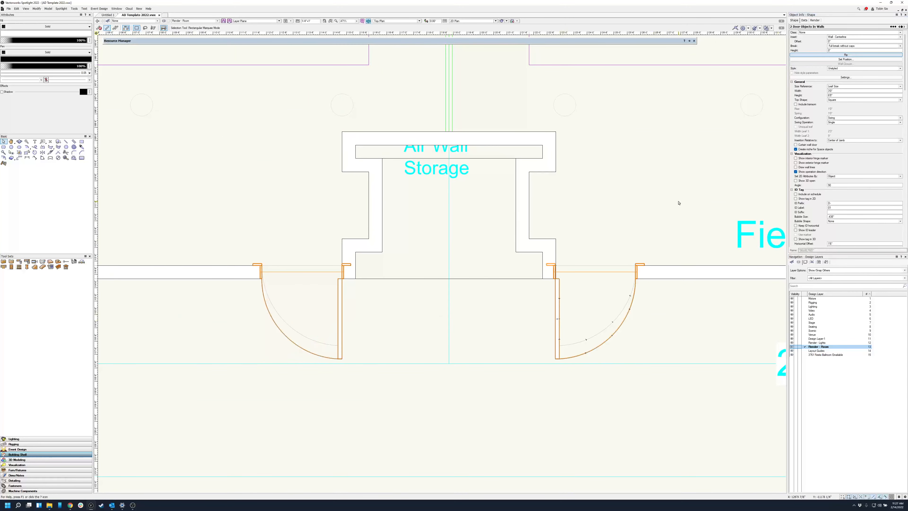
scroll(677, 203, "down", 3)
scroll(736, 196, "up", 2)
scroll(575, 183, "down", 2)
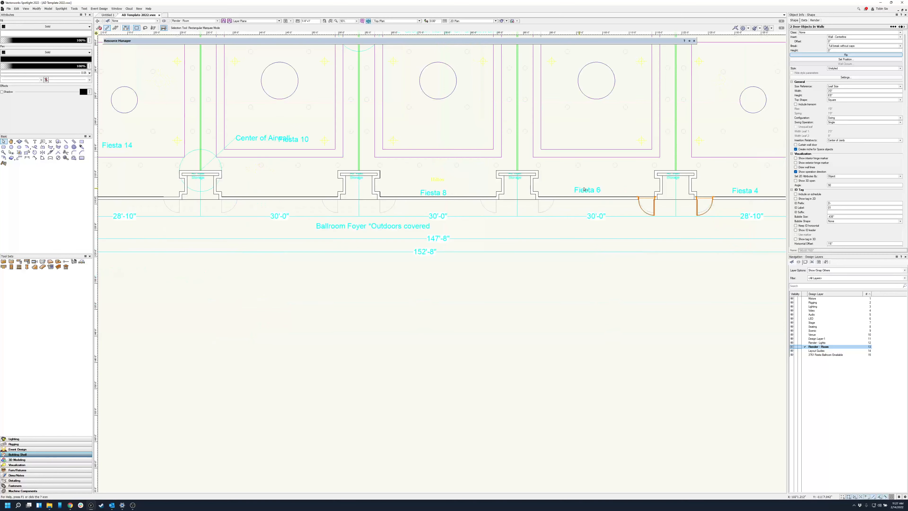
scroll(541, 183, "up", 1)
left_click_drag(697, 201, 150, 211)
scroll(473, 199, "up", 2)
scroll(683, 227, "down", 1)
scroll(180, 193, "down", 3)
scroll(358, 205, "up", 3)
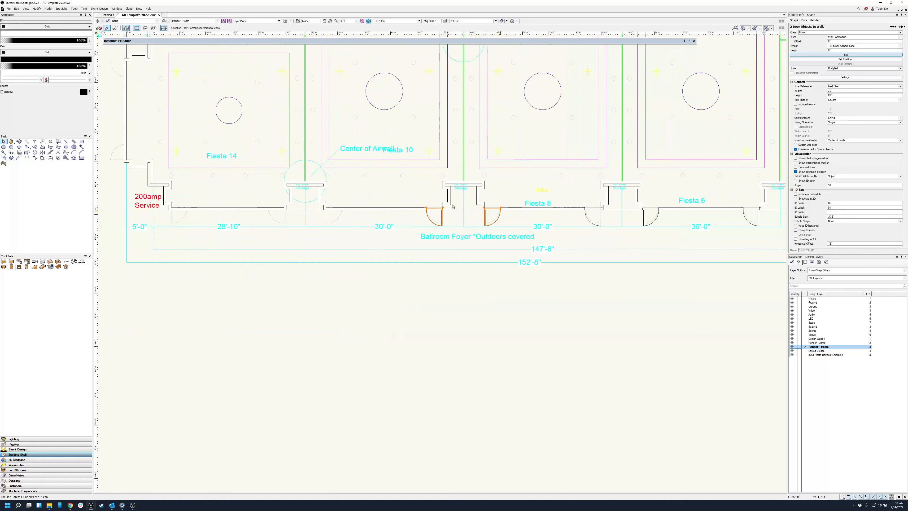
Copy the door pair to the air wall storage pocket between Fiesta 10 and Fiesta 14
left_click_drag(628, 233, 435, 274)
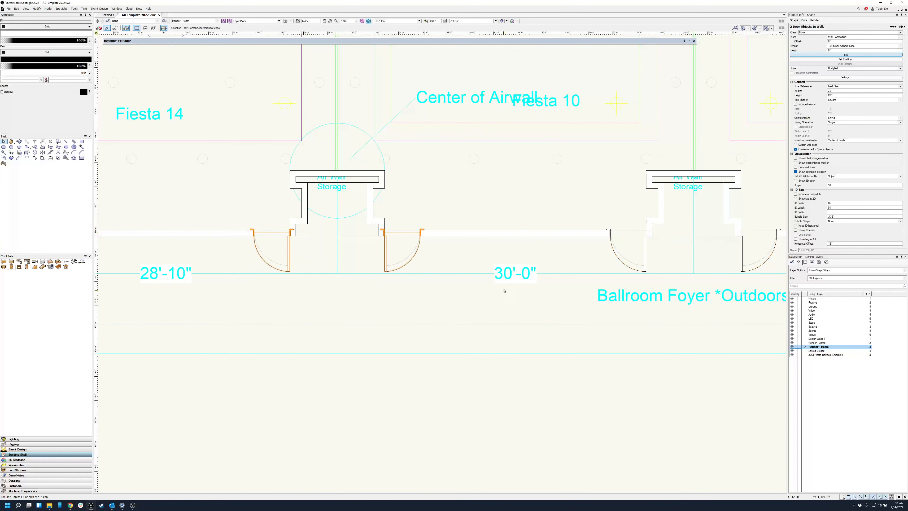
scroll(435, 274, "down", 3)
scroll(384, 275, "up", 3)
left_click(510, 282)
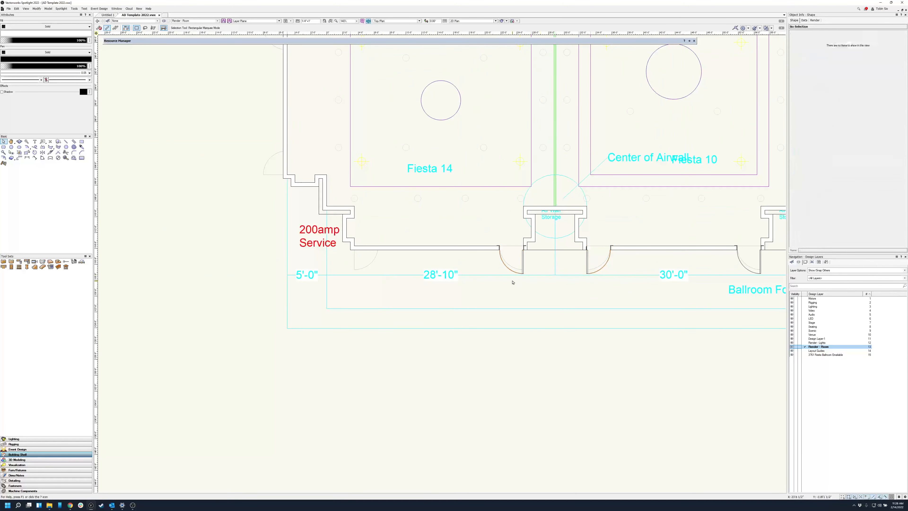
Copy the single door on the Fiesta 10 side of the pocket to the drawn corner swing in Fiesta 14's foyer wall
scroll(367, 268, "up", 2)
left_click_drag(724, 233, 375, 285)
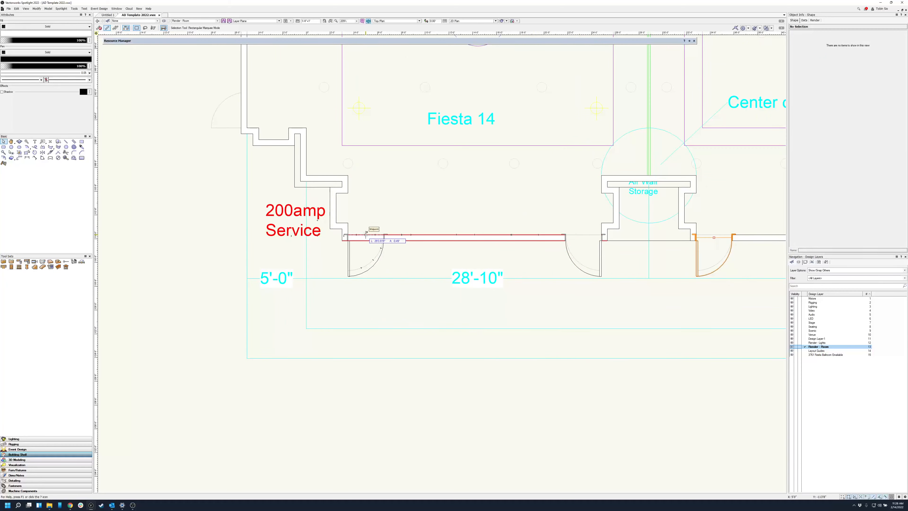
left_click_drag(366, 234, 365, 234, "ctrl")
left_click(383, 318)
Copy the Fiesta 14 corner door into the perpendicular wall above the 200amp Service label and flip it to match the drawn swing
scroll(375, 311, "down", 3)
scroll(347, 268, "up", 2)
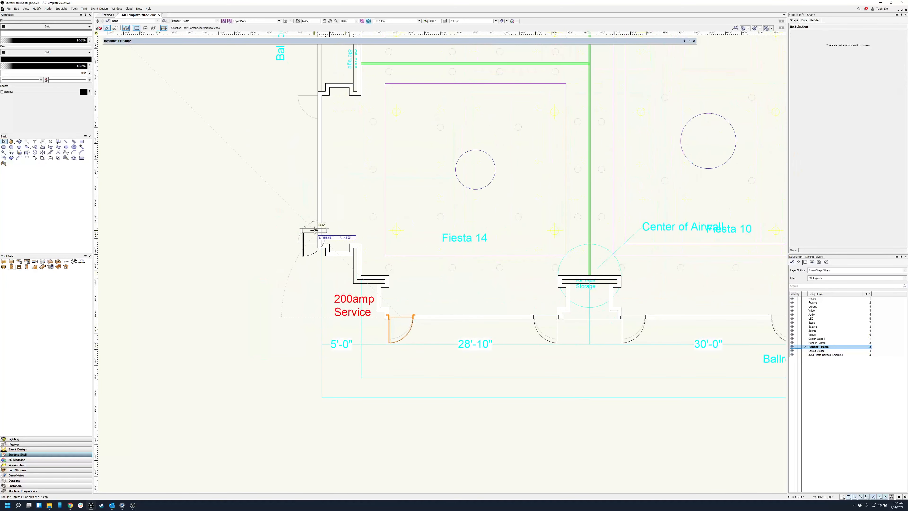
left_click(320, 236)
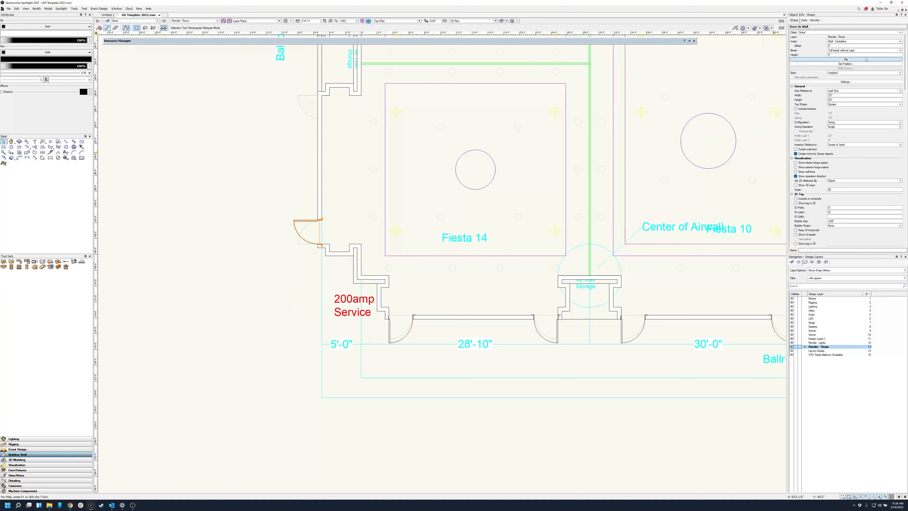
Copy that side-wall door to the drawn swing on the Fiesta 14 side of the Fiesta 13/14 pocket and flip it outward, hinged at the pocket
scroll(421, 229, "down", 2)
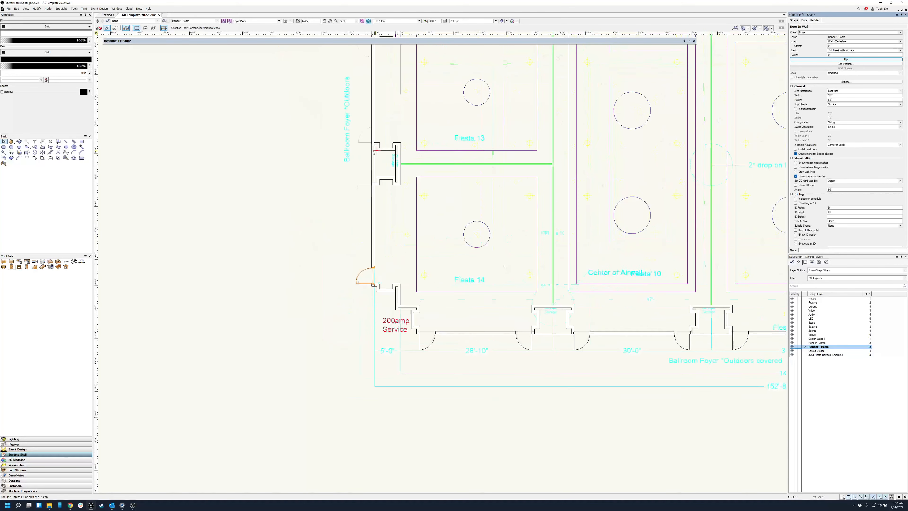
scroll(400, 230, "up", 2)
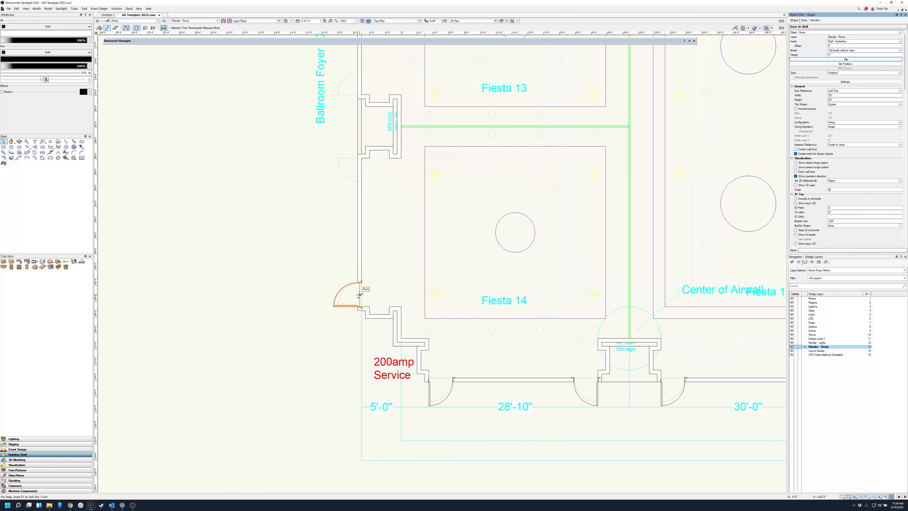
left_click_drag(358, 294, 359, 170, "ctrl")
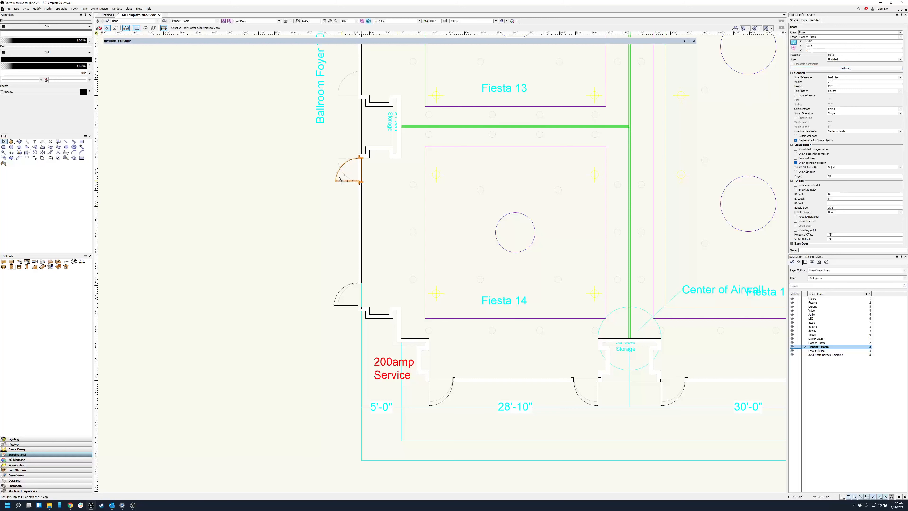
scroll(332, 161, "up", 2)
left_click_drag(398, 181, 390, 182)
scroll(493, 202, "up", 1)
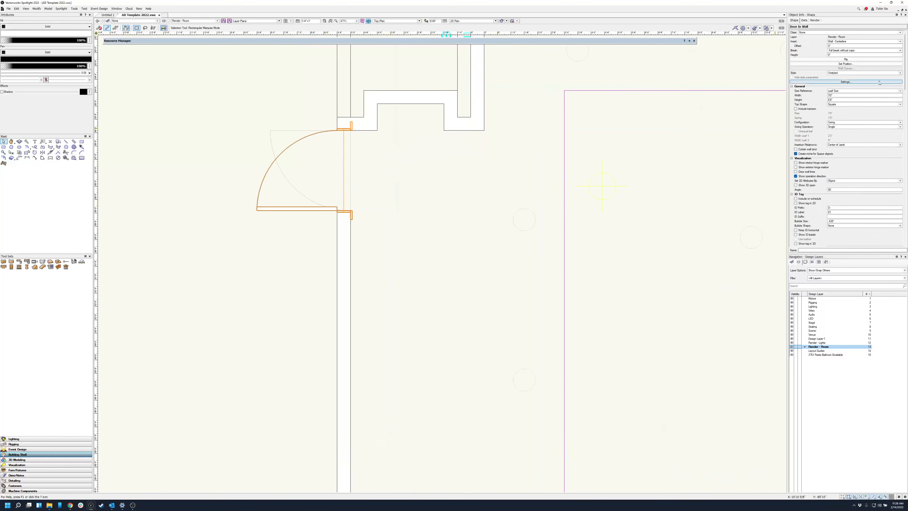
left_click(845, 60)
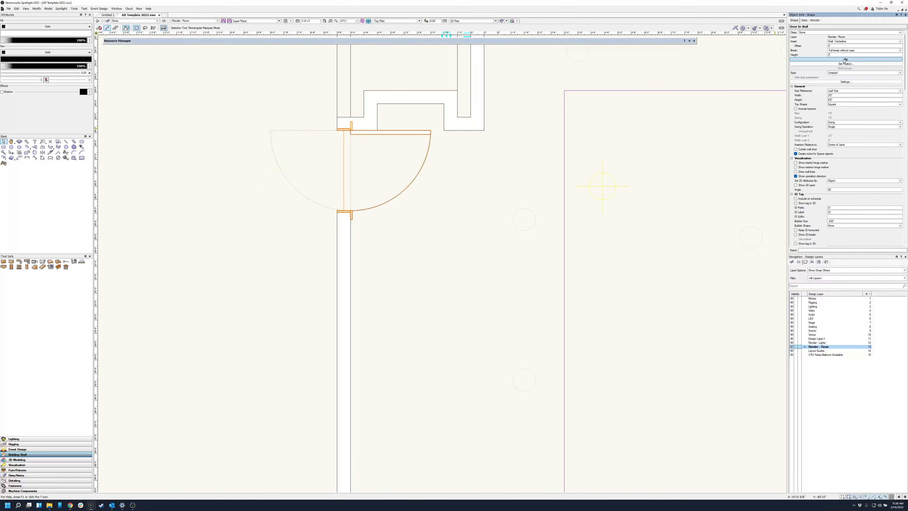
left_click(845, 59)
left_click(470, 261)
Copy the pocket door to the drawn swing on the Fiesta 13 side and flip it so it hinges at the pocket
scroll(470, 252, "down", 4)
scroll(456, 157, "up", 2)
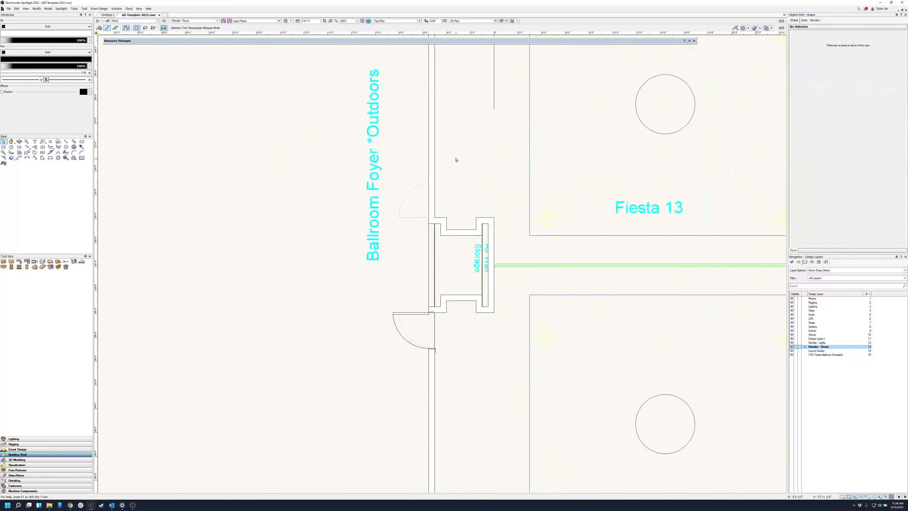
left_click_drag(432, 331, 437, 201)
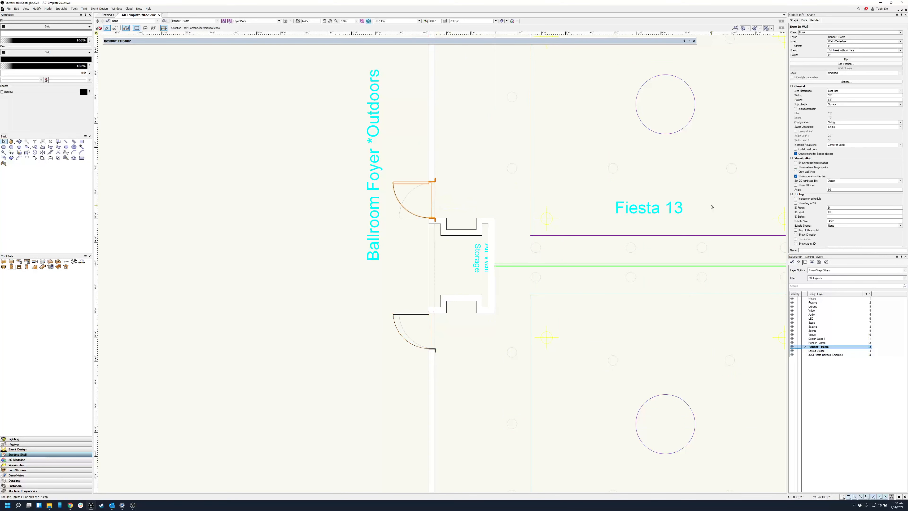
left_click(854, 59)
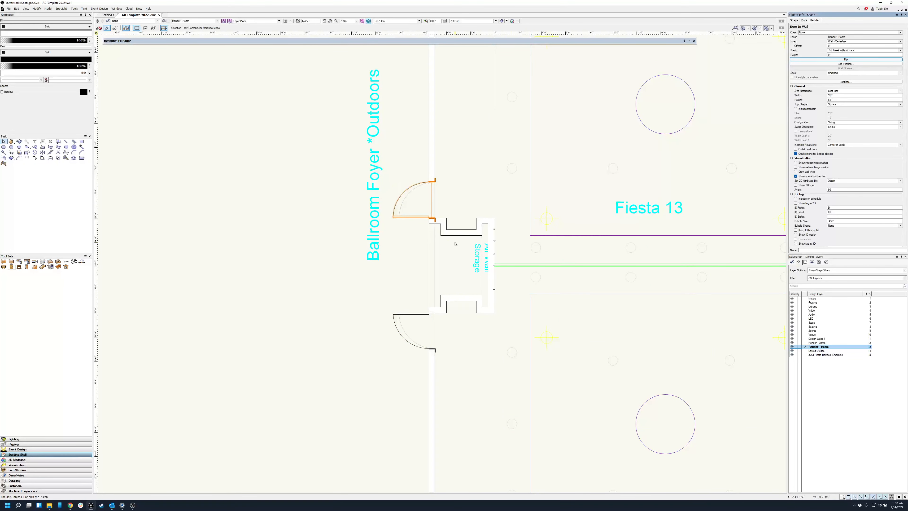
Copy the Fiesta 13/14 door pair to the pockets between Fiesta 13 and Fiesta 12 and between Fiesta 12 and Fiesta 11
left_click(415, 332, "shift")
scroll(417, 334, "down", 5)
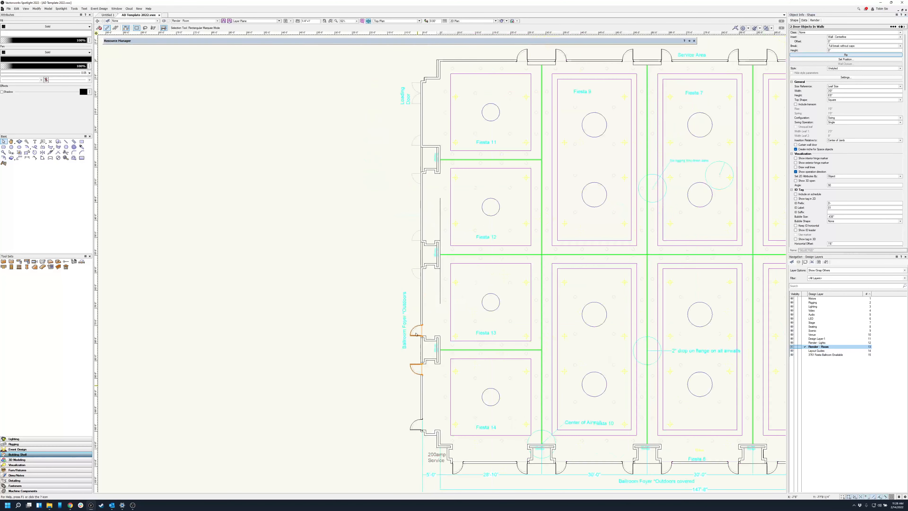
scroll(440, 341, "up", 4)
left_click_drag(440, 341, 431, 113)
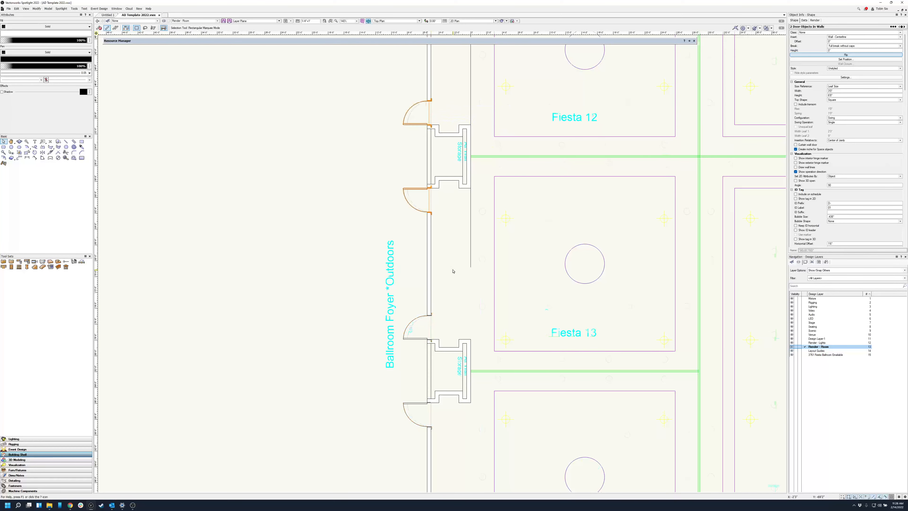
scroll(416, 306, "down", 4)
left_click_drag(428, 286, 430, 142)
scroll(419, 335, "up", 10)
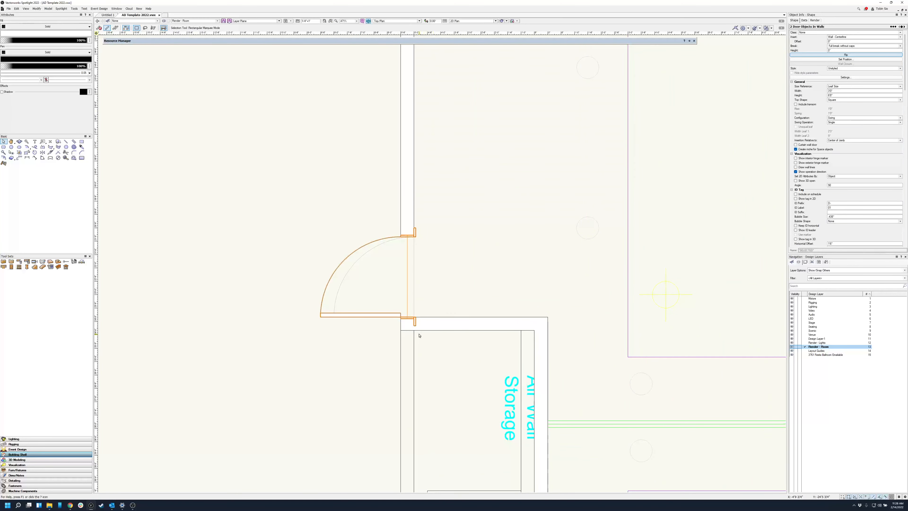
scroll(420, 334, "down", 3)
scroll(428, 231, "up", 2)
left_click(462, 321)
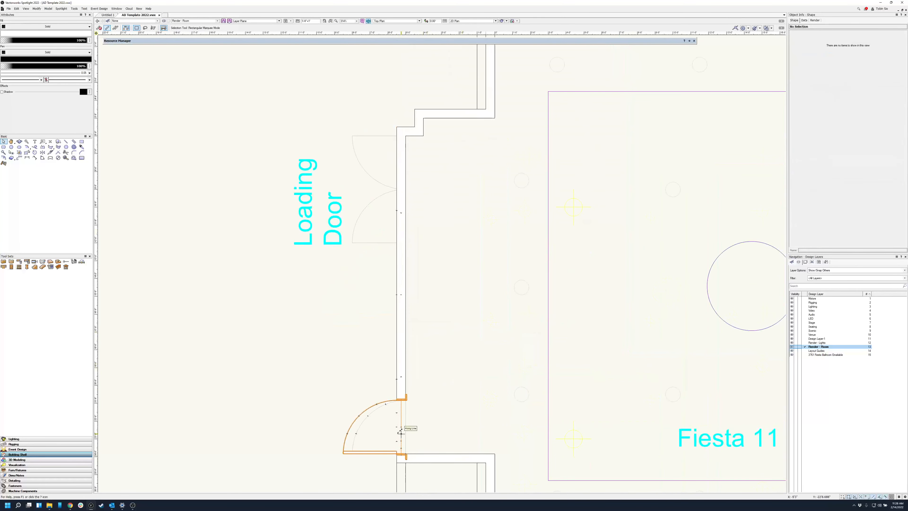
Copy the Fiesta 11 pocket door to the center of the drawn Loading Door opening and insert it in the wall
left_click_drag(401, 432, 407, 197)
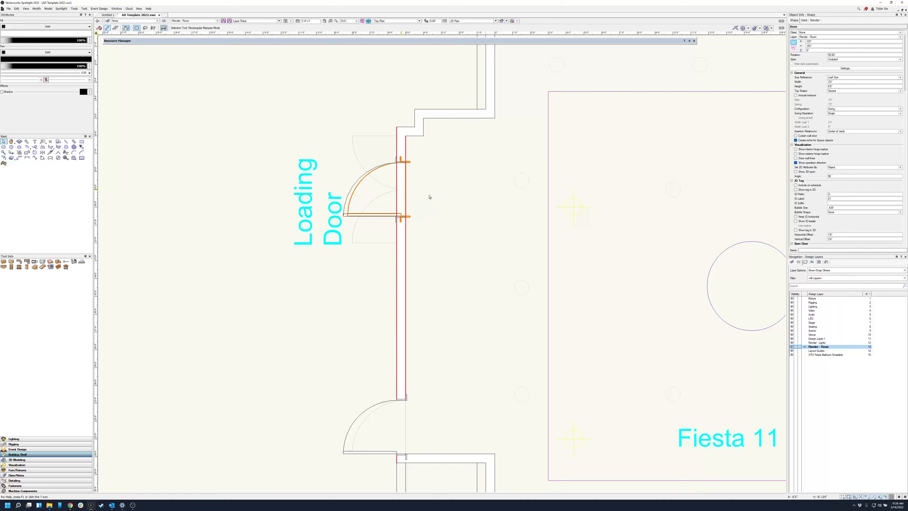
left_click(440, 207)
scroll(425, 212, "down", 4)
left_click(398, 198)
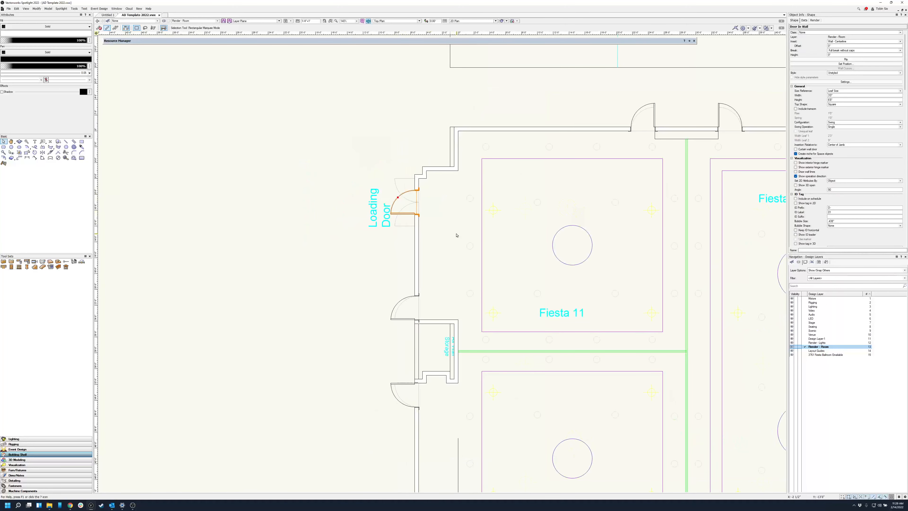
scroll(456, 235, "down", 1)
scroll(427, 214, "up", 2)
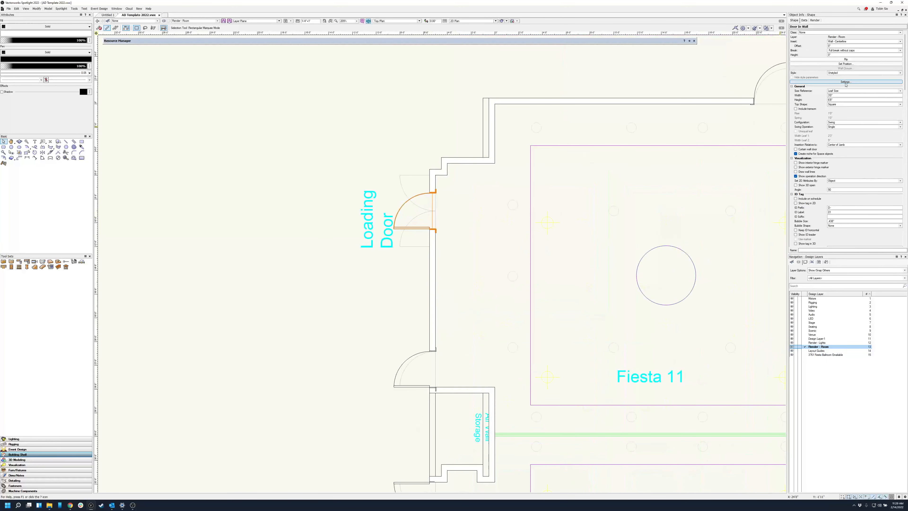
Set the loading door's swing operation to Double Bi-part and its width to 6'
left_click(837, 122)
left_click(840, 113)
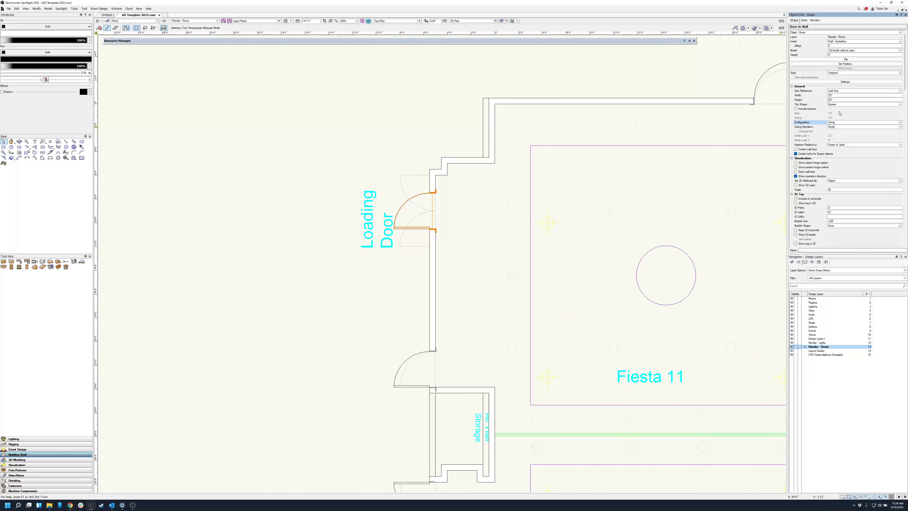
left_click(838, 127)
left_click(851, 139)
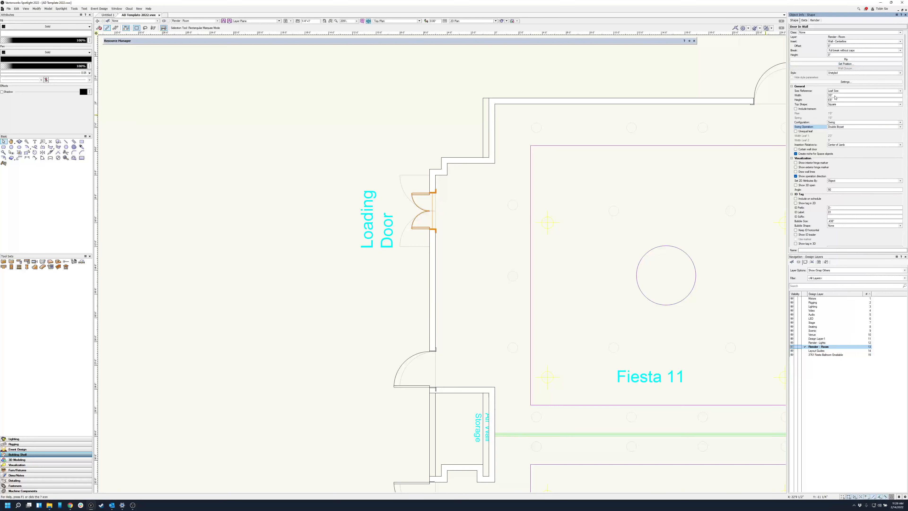
left_click_drag(834, 96, 789, 98)
type("6")
key("Return")
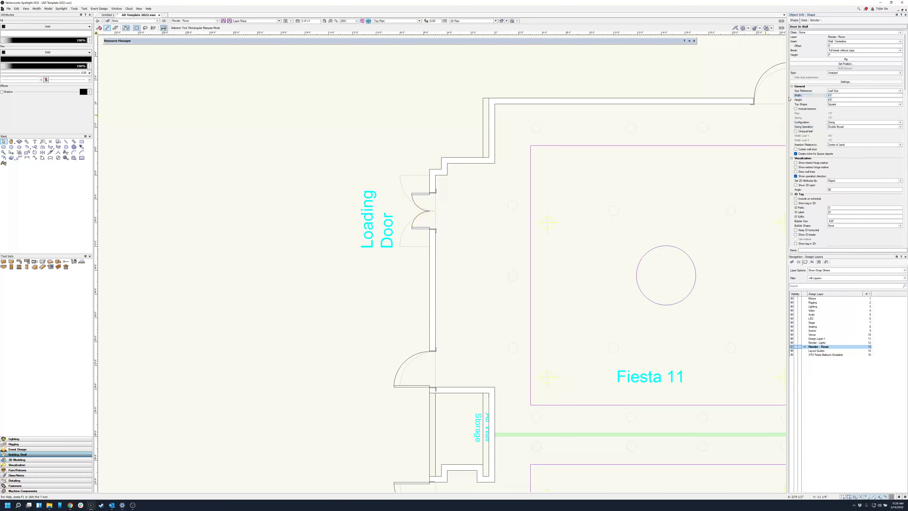
left_click(837, 100)
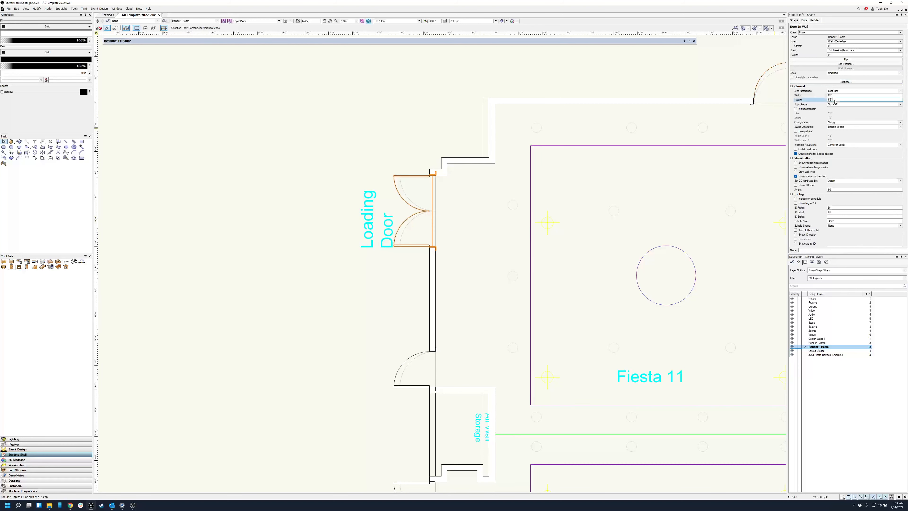